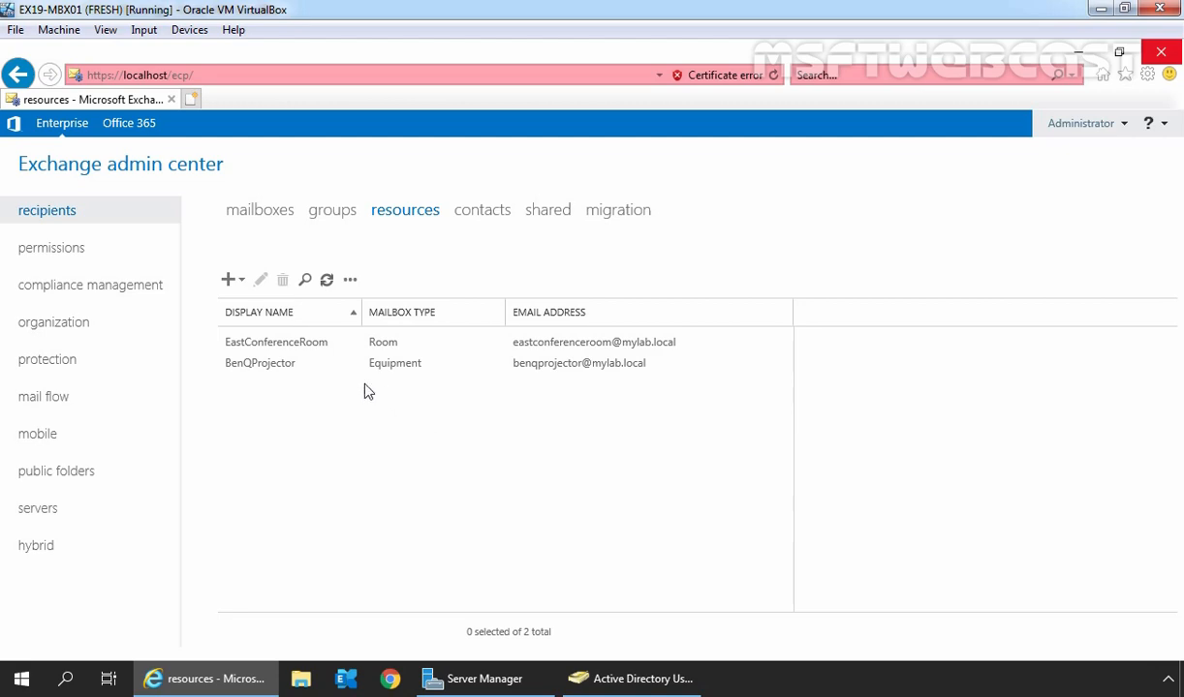
Step: Select the EastConferenceRoom row in the resources list to show its details pane
{"action": "left_click", "coordinate": [234, 344]}
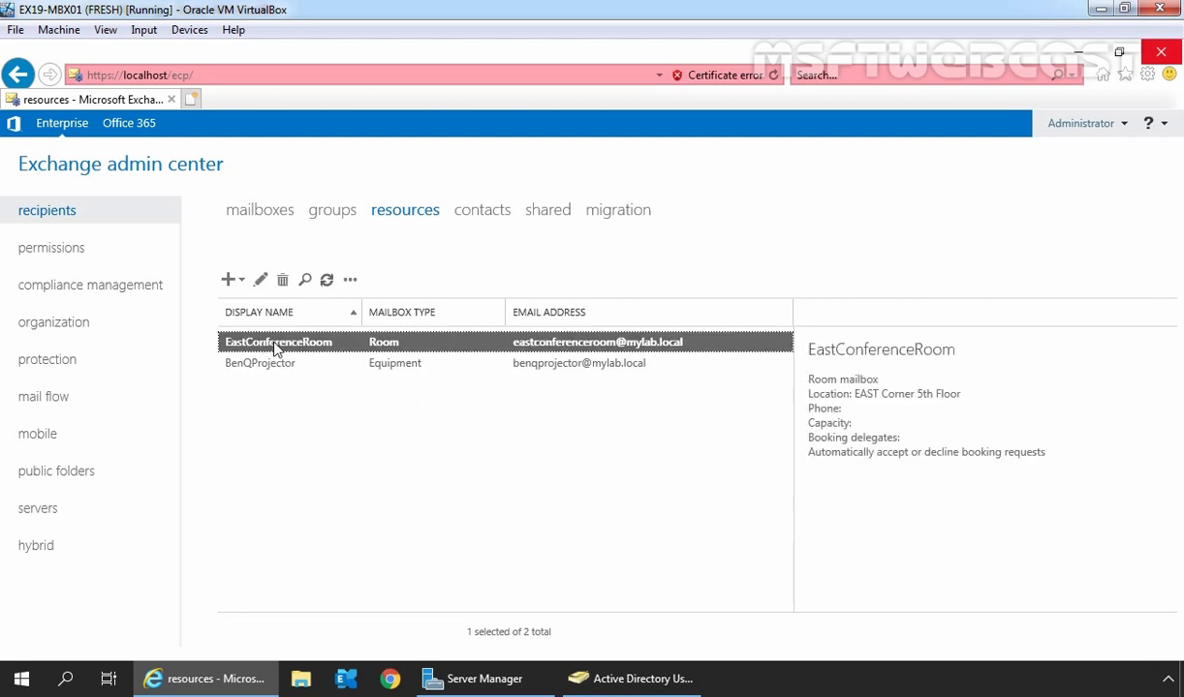
Step: Open EastConferenceRoom in the Edit Room Mailbox window and maximize it
{"action": "left_click", "coordinate": [262, 282]}
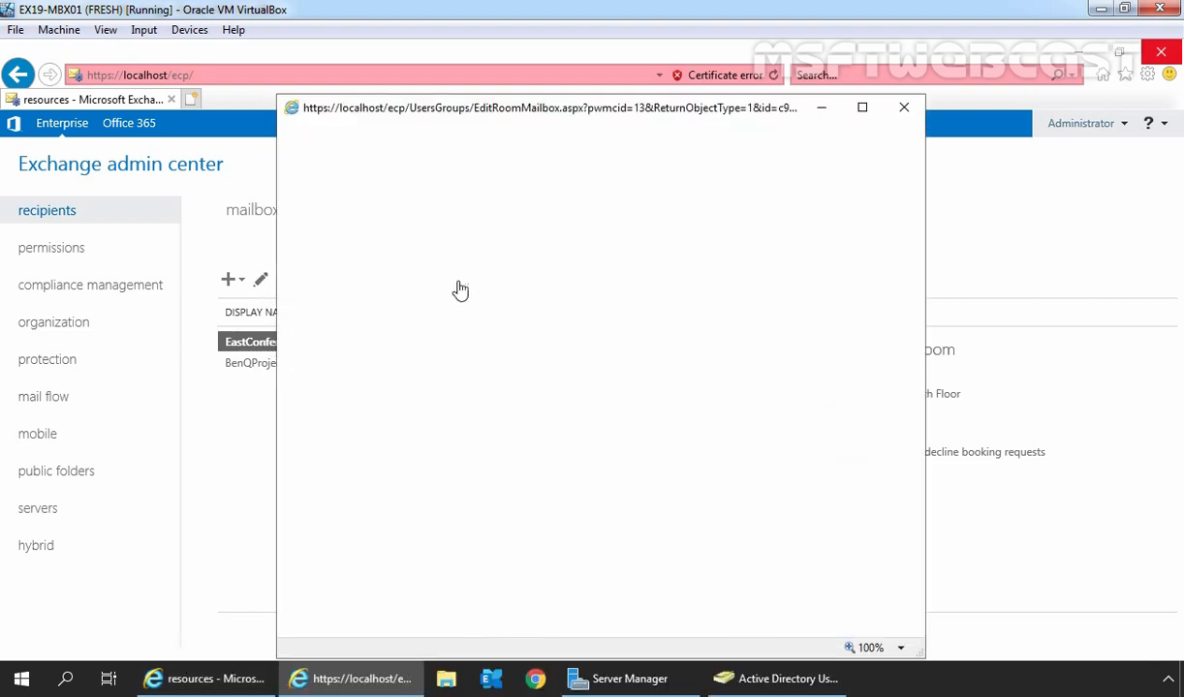
{"action": "left_click", "coordinate": [862, 107]}
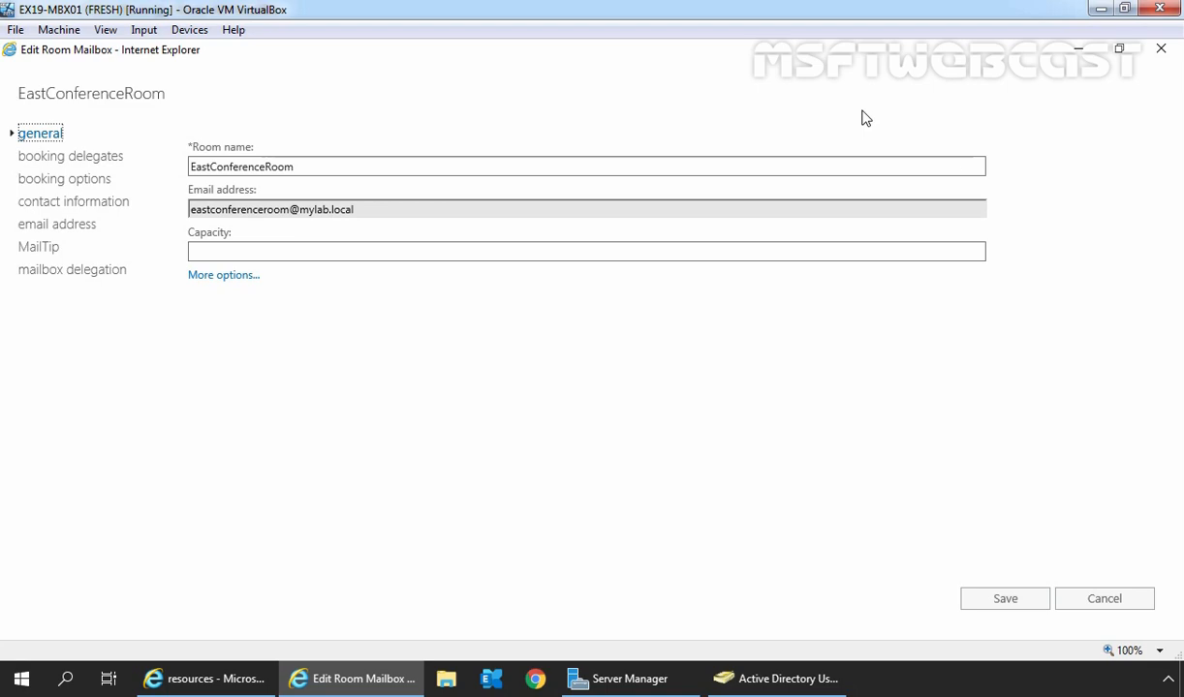
Step: On the booking delegates page, choose to select delegates who accept or decline booking requests
{"action": "left_click", "coordinate": [55, 228]}
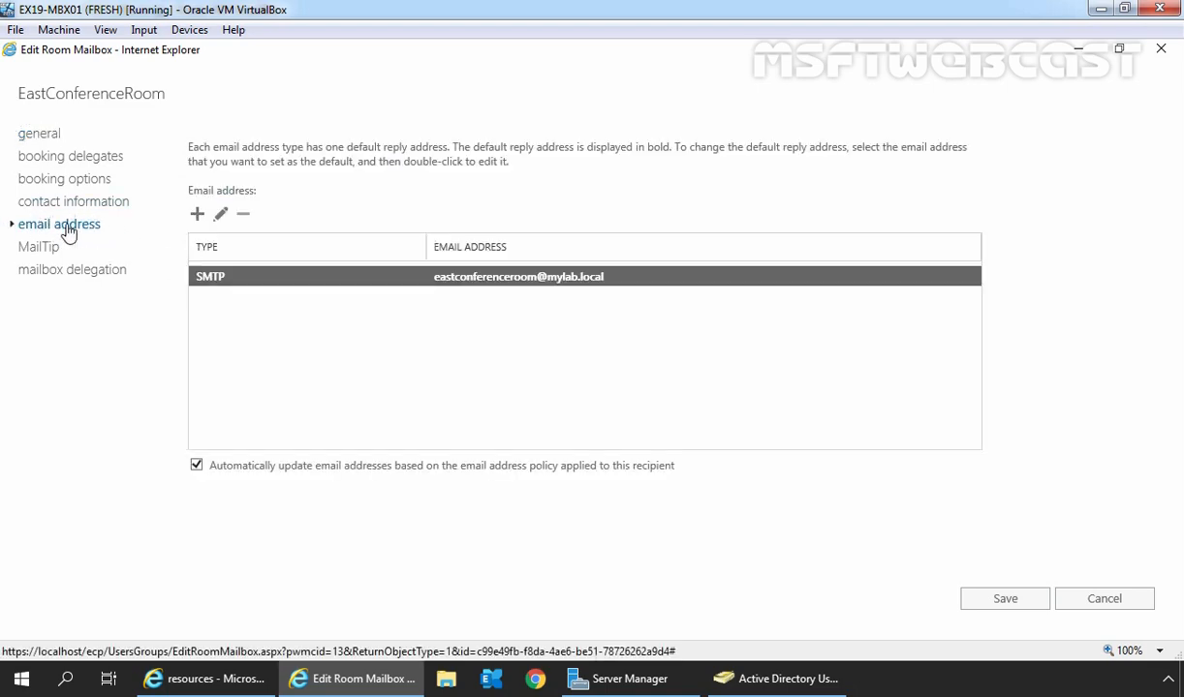
{"action": "left_click", "coordinate": [45, 165]}
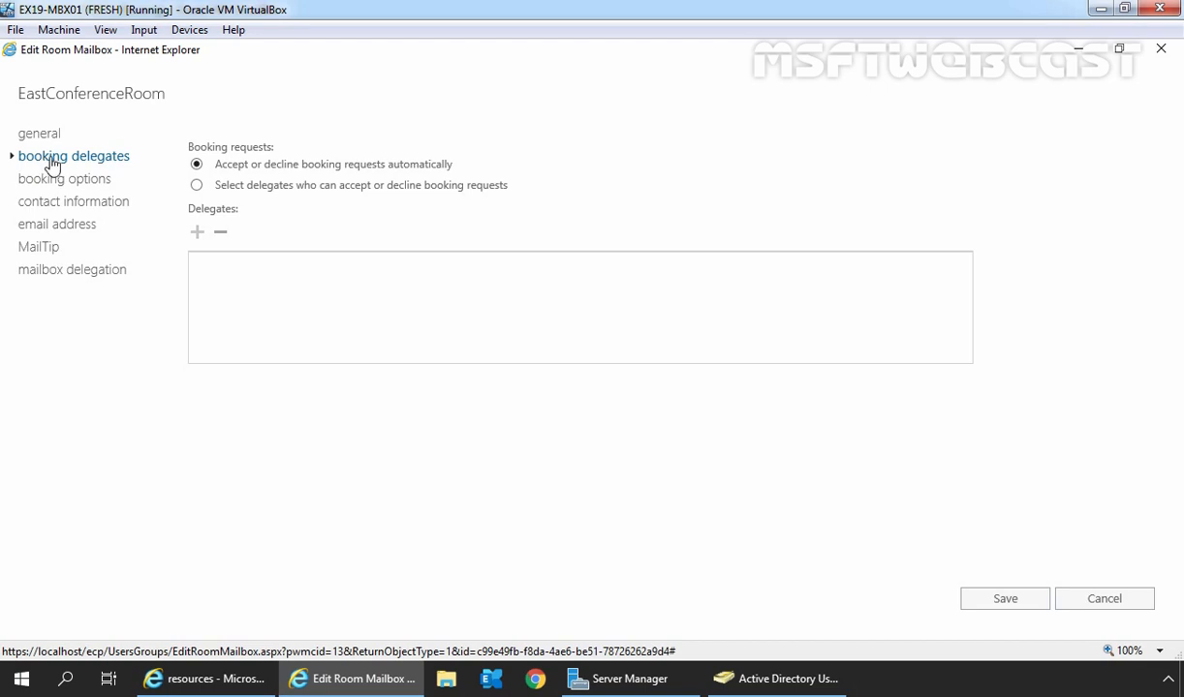
{"action": "left_click", "coordinate": [197, 185]}
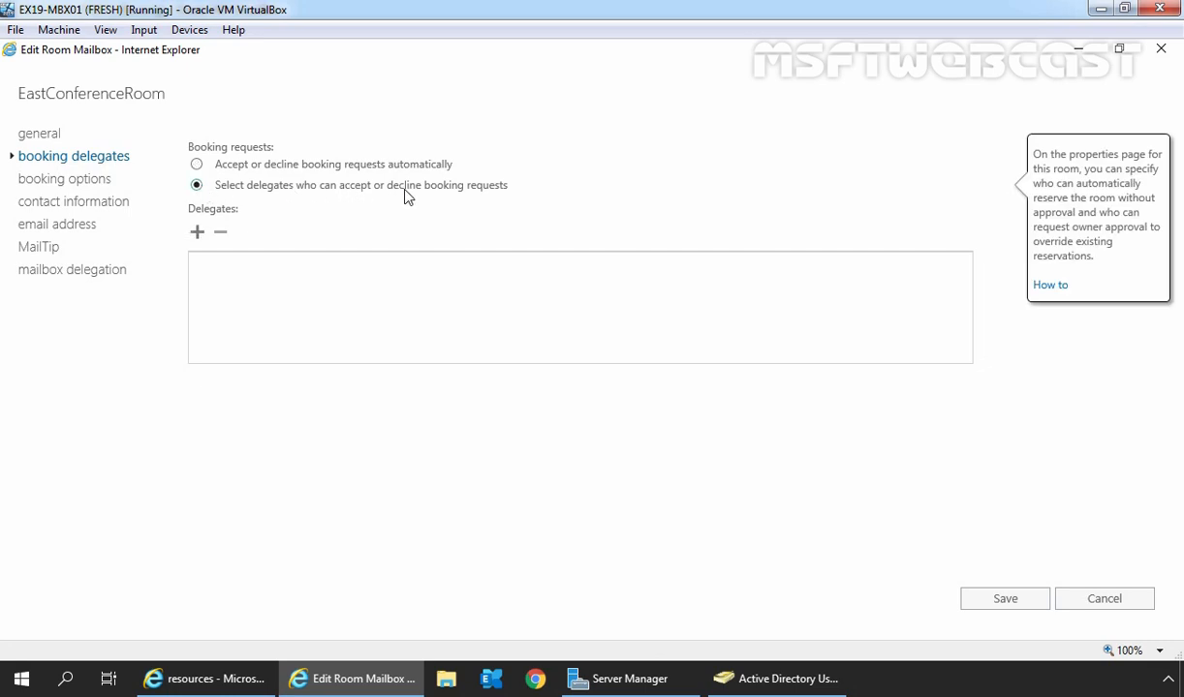
Step: Add Administrator as EastConferenceRoom's booking delegate and confirm
{"action": "left_click", "coordinate": [197, 236]}
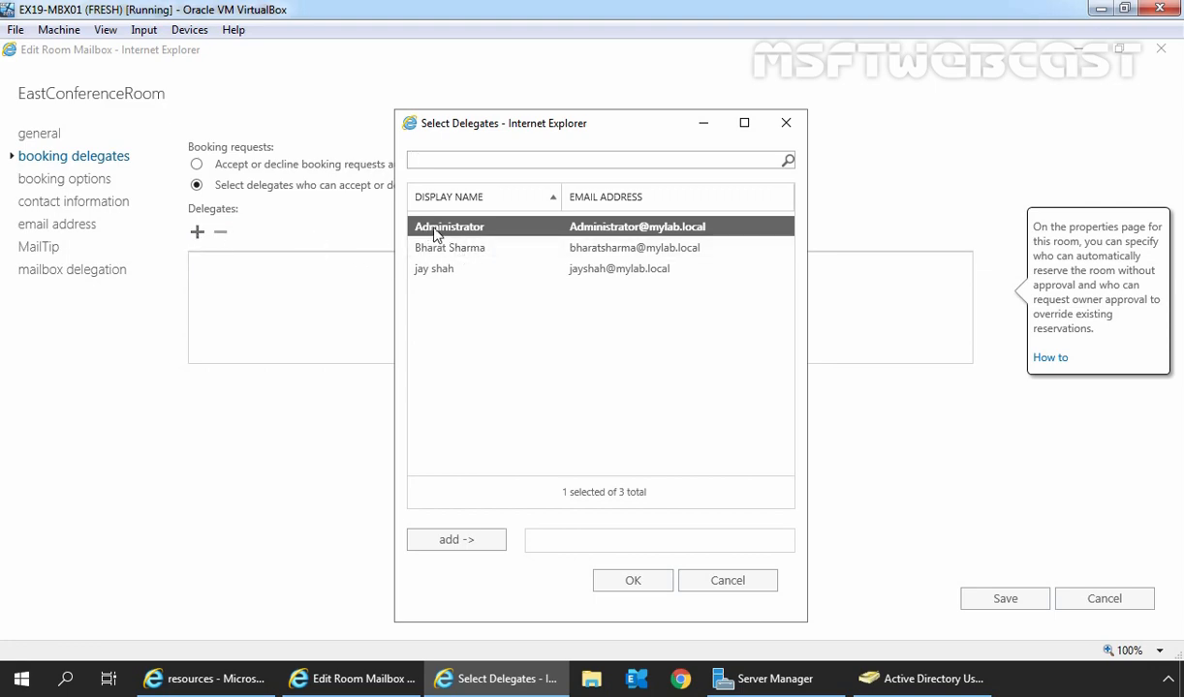
{"action": "left_click", "coordinate": [461, 540]}
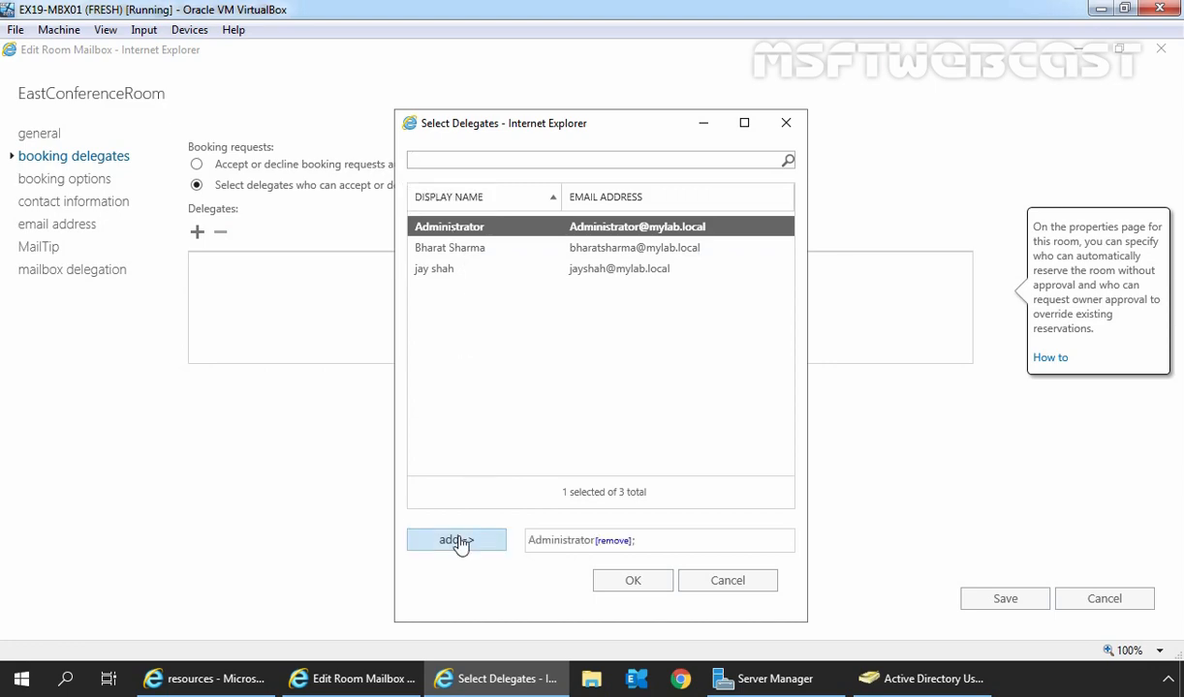
{"action": "left_click", "coordinate": [633, 581]}
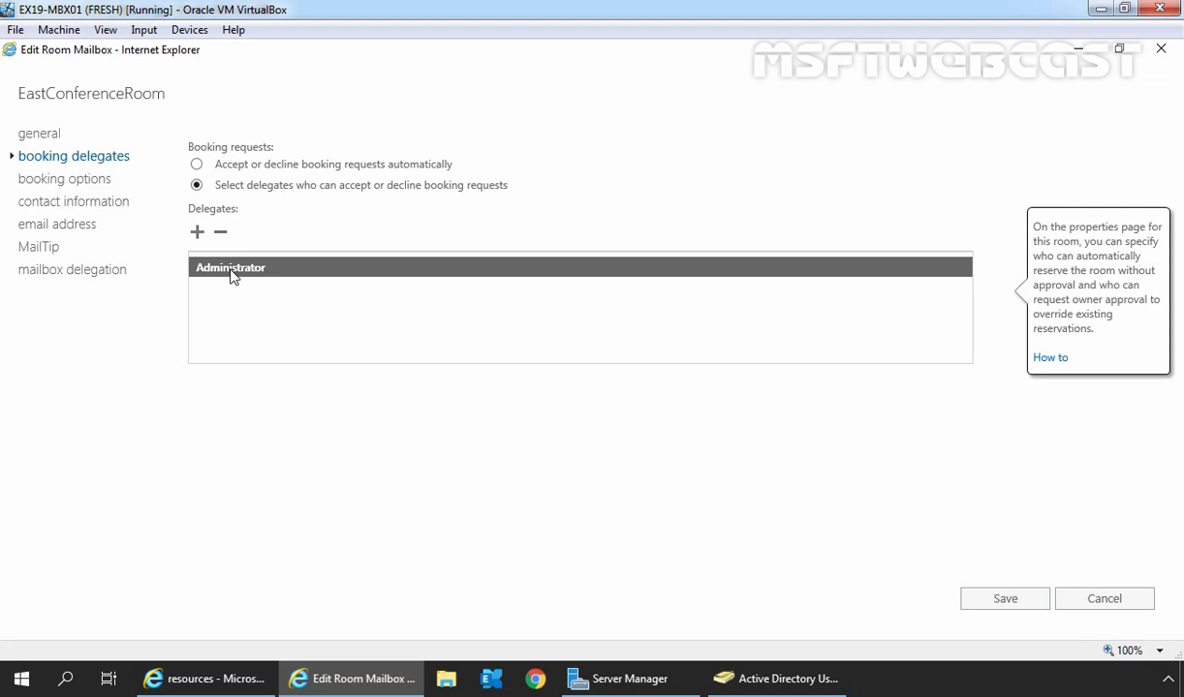
{"action": "left_click", "coordinate": [79, 185]}
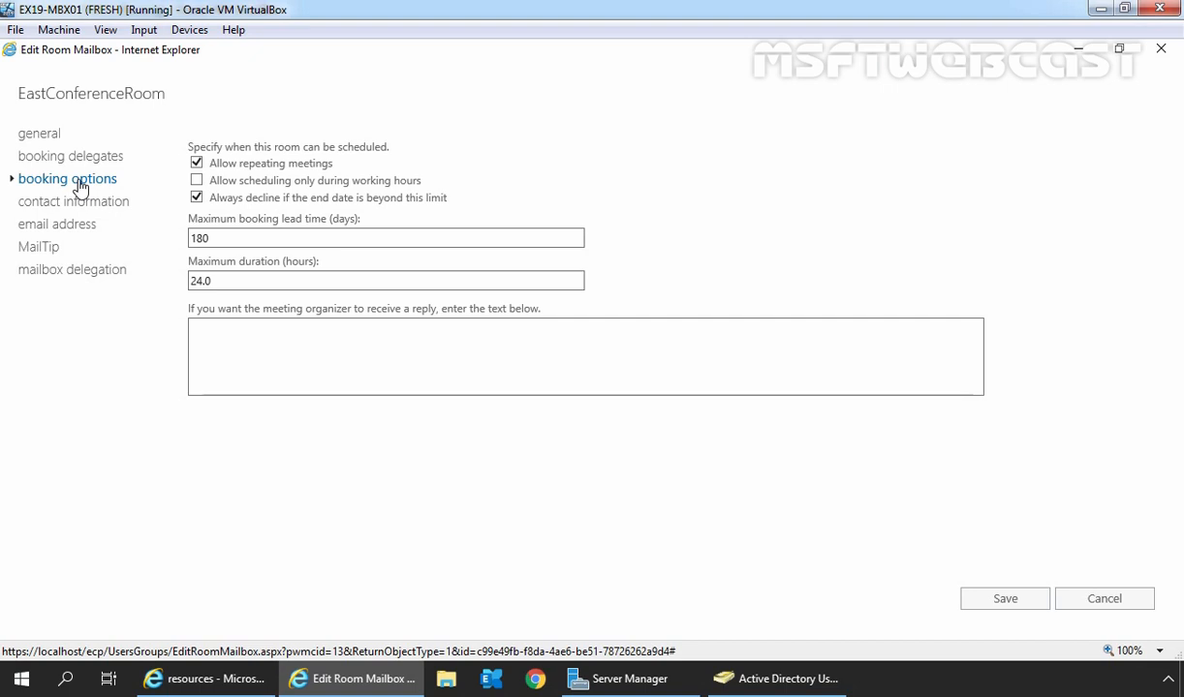
Step: Allow scheduling only during working hours, with a 30-day lead time and 5-hour maximum duration
{"action": "left_click", "coordinate": [197, 181]}
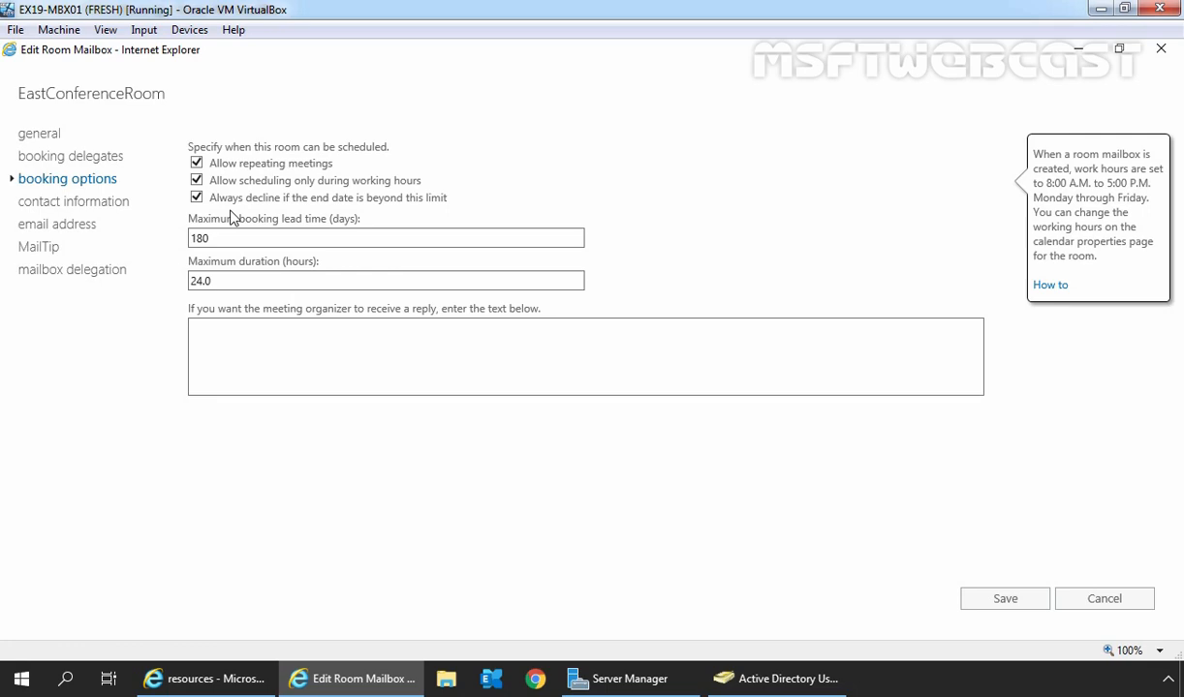
{"action": "left_click", "coordinate": [194, 241]}
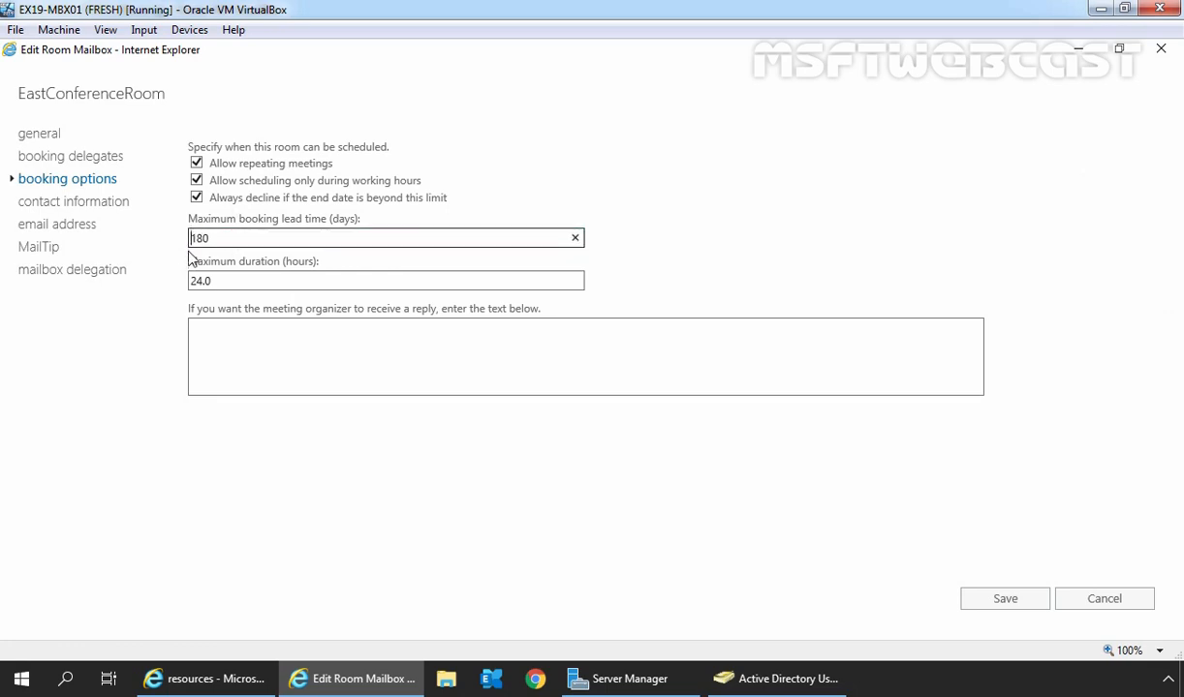
{"action": "left_click_drag", "start_coordinate": [216, 242], "coordinate": [182, 244]}
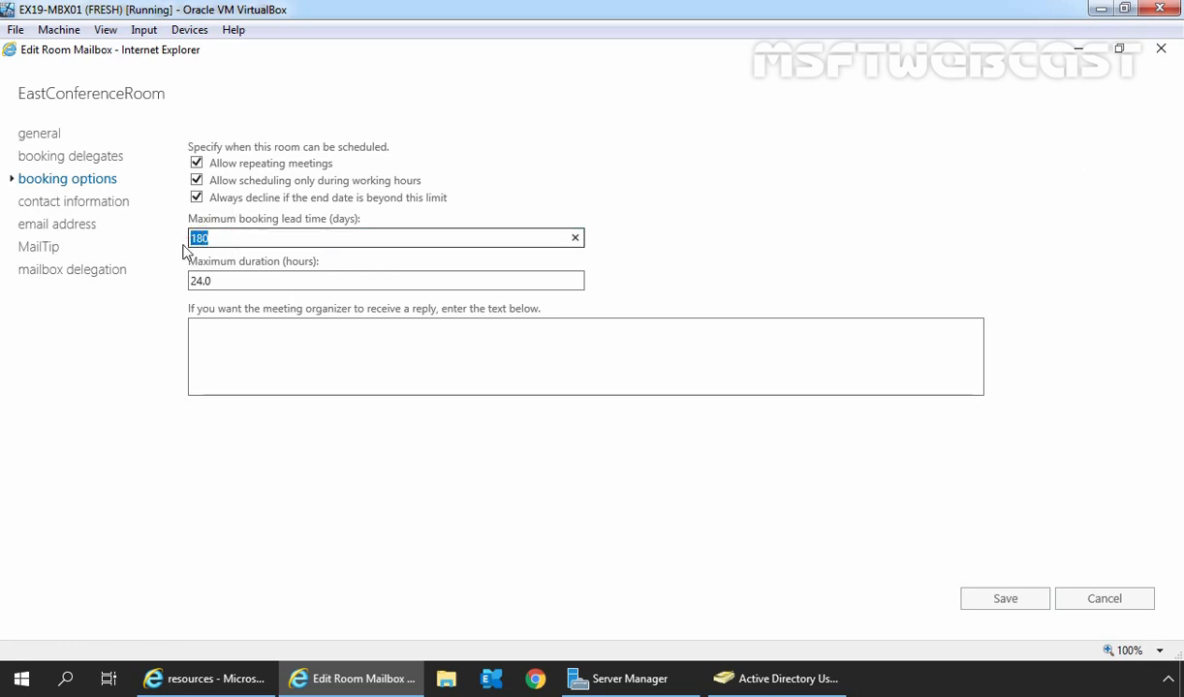
{"action": "type", "text": "30"}
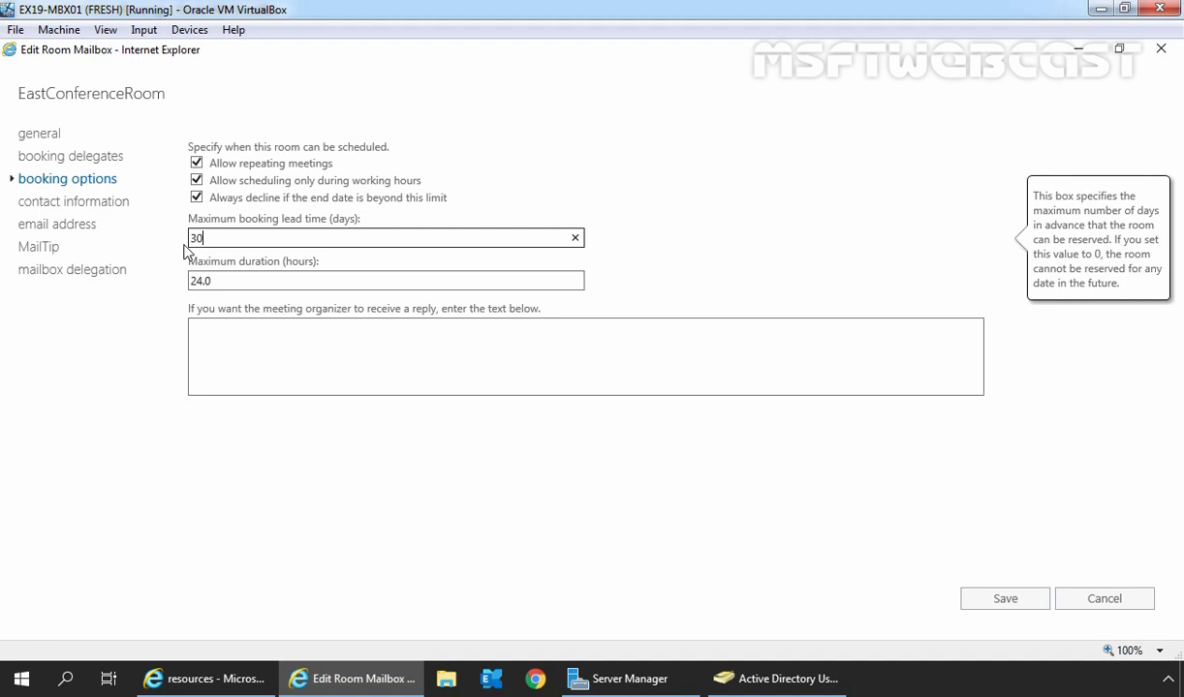
{"action": "left_click_drag", "start_coordinate": [225, 280], "coordinate": [172, 287]}
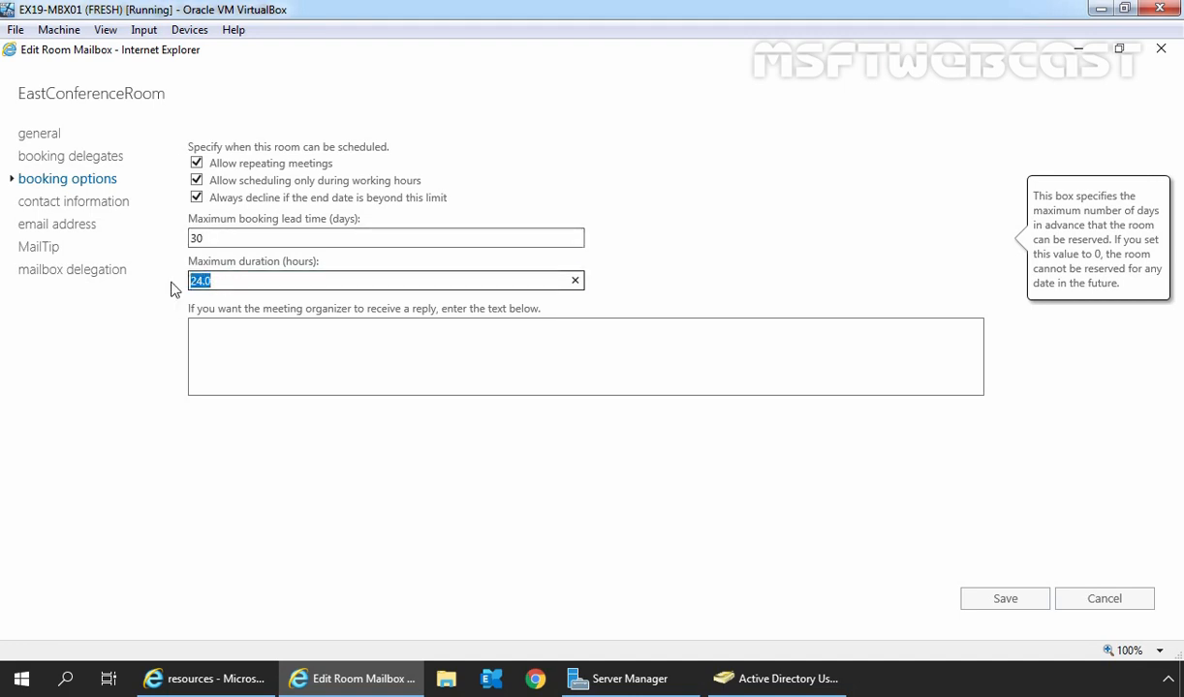
{"action": "type", "text": "5"}
{"action": "left_click", "coordinate": [228, 339]}
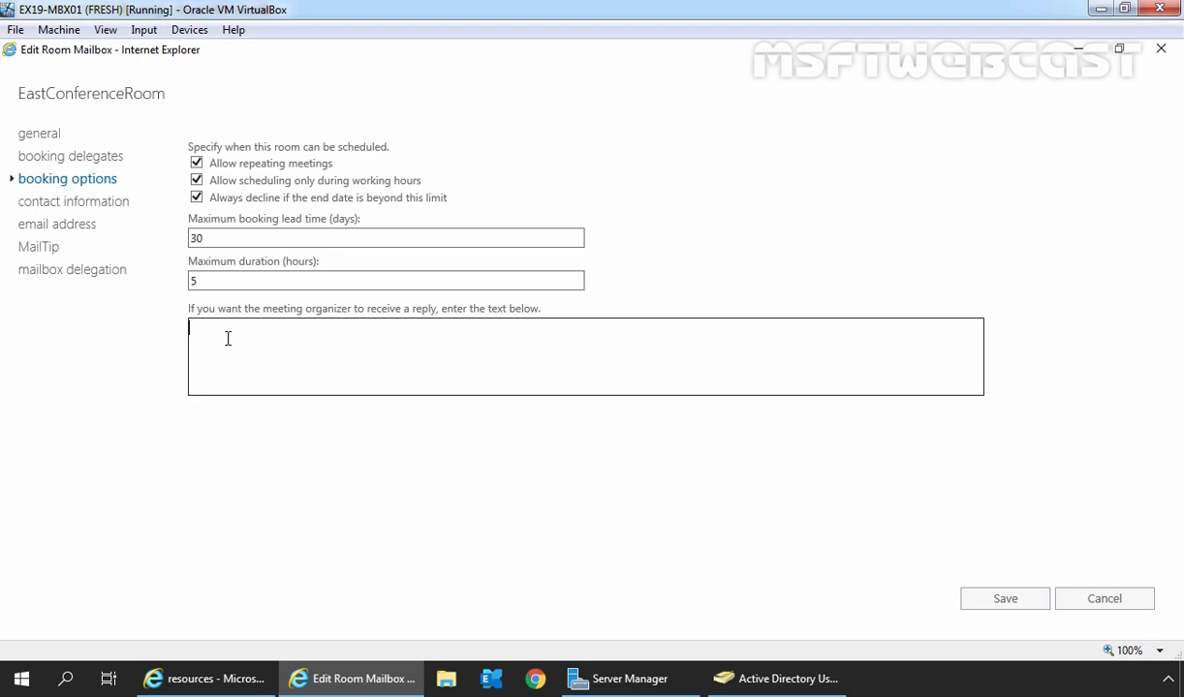
{"action": "left_click", "coordinate": [46, 205]}
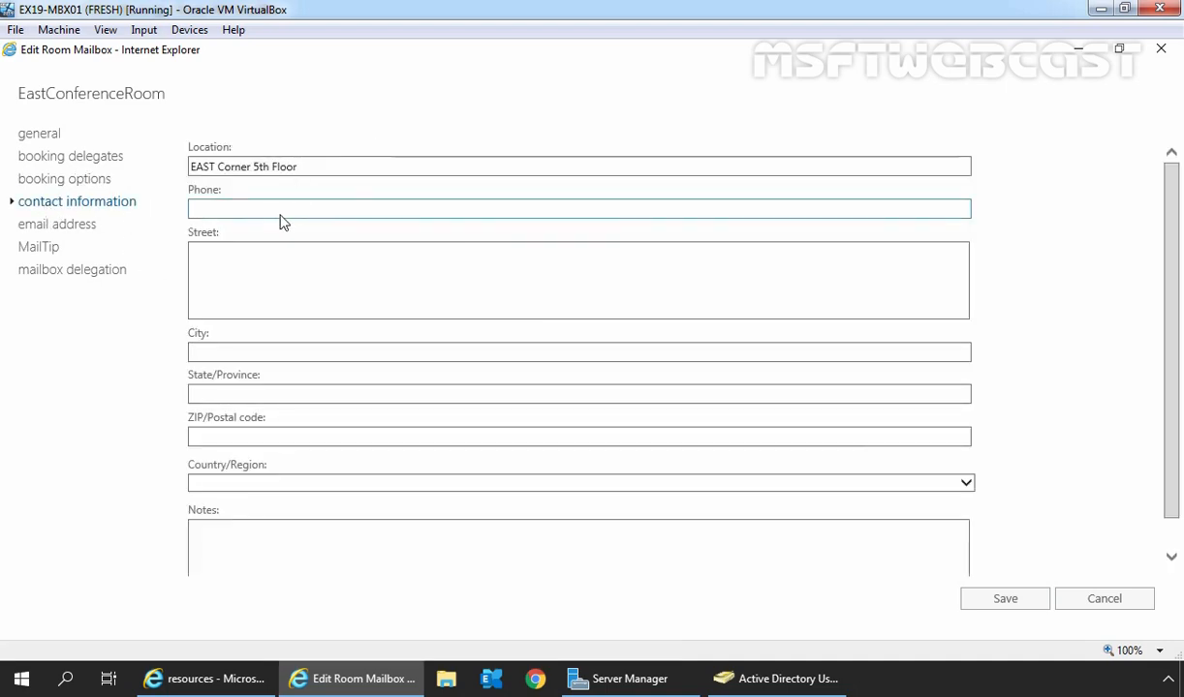
Step: Pass through the City and Notes contact fields, then go to the MailTip page under email address
{"action": "left_click", "coordinate": [279, 352]}
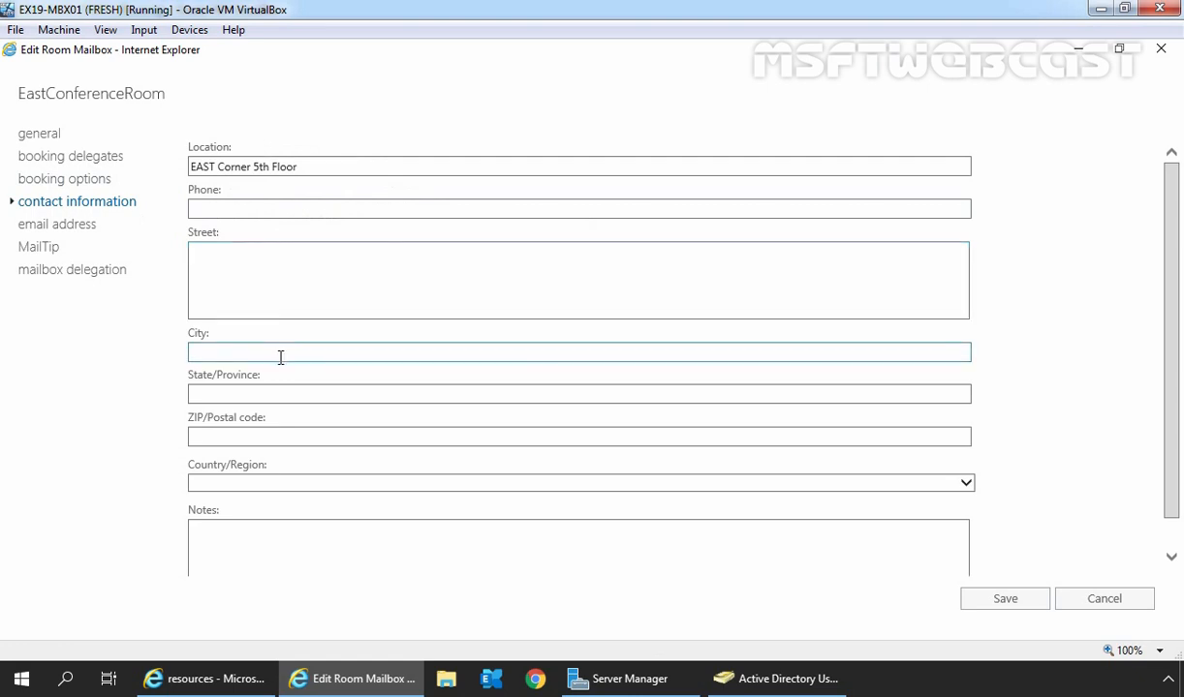
{"action": "scroll", "coordinate": [280, 355], "scroll_direction": "down", "scroll_amount": 1}
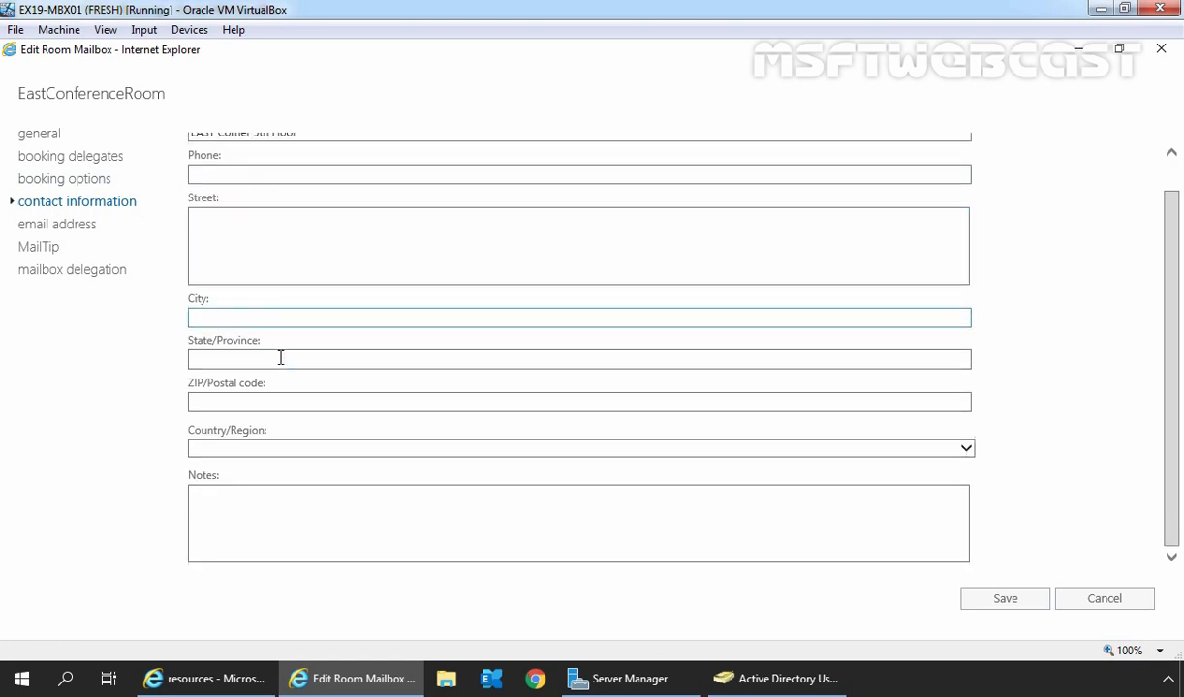
{"action": "left_click", "coordinate": [289, 499]}
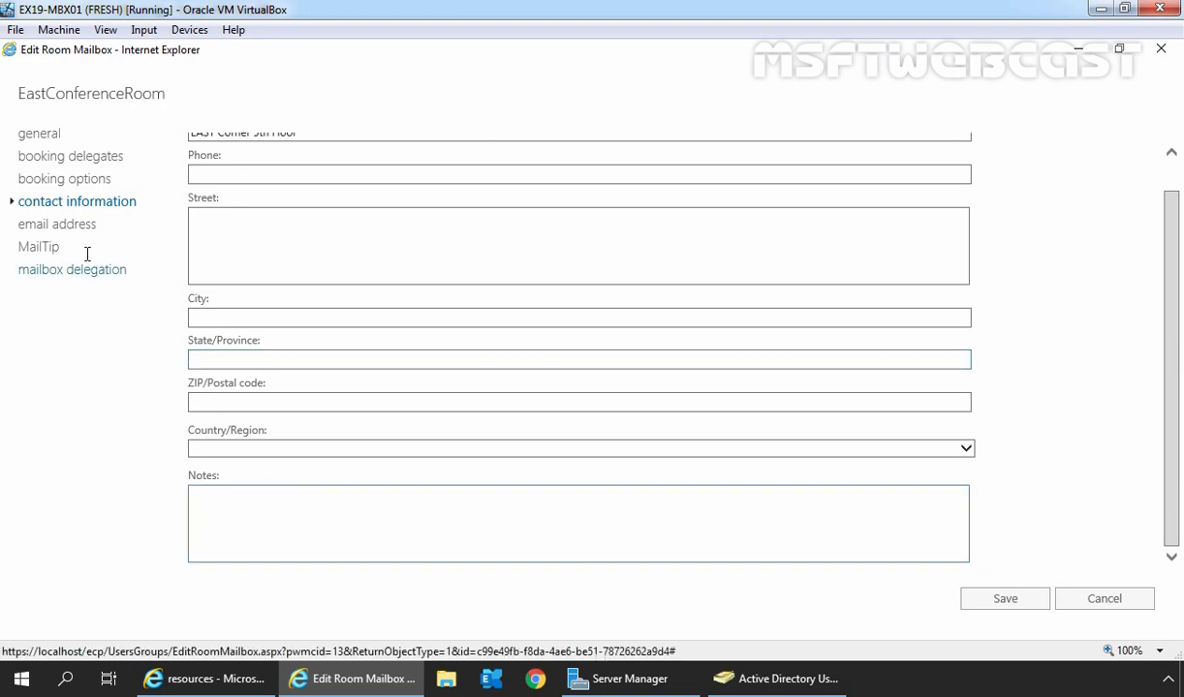
{"action": "left_click", "coordinate": [54, 232]}
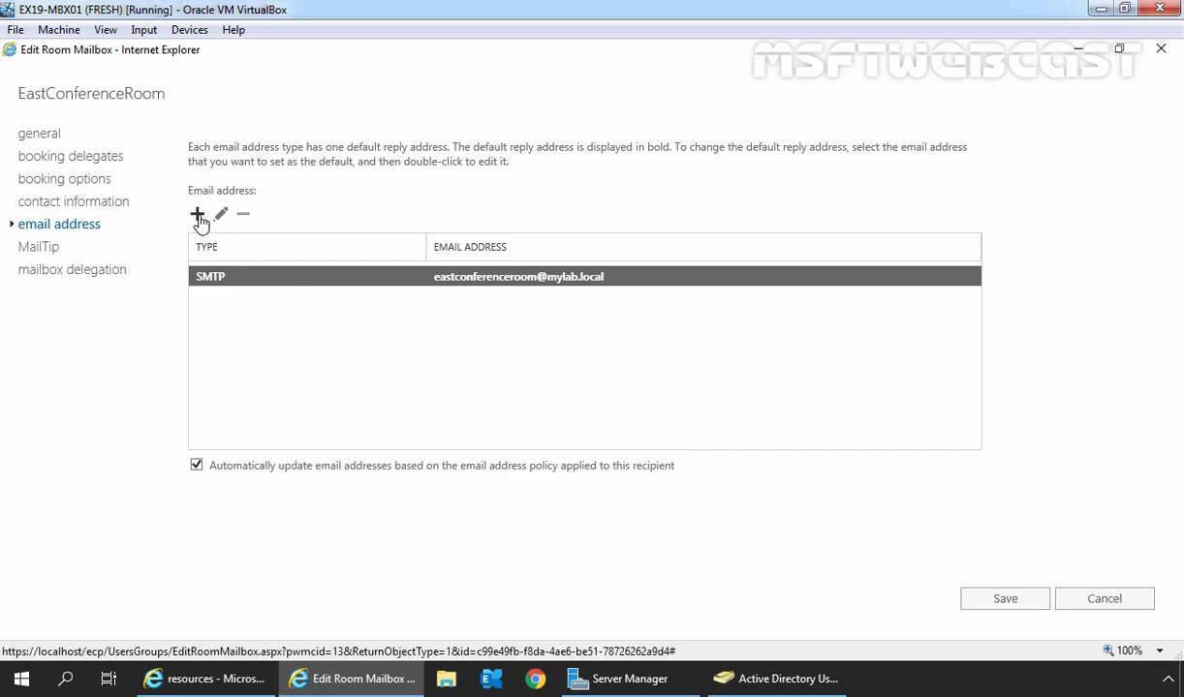
{"action": "left_click", "coordinate": [39, 248]}
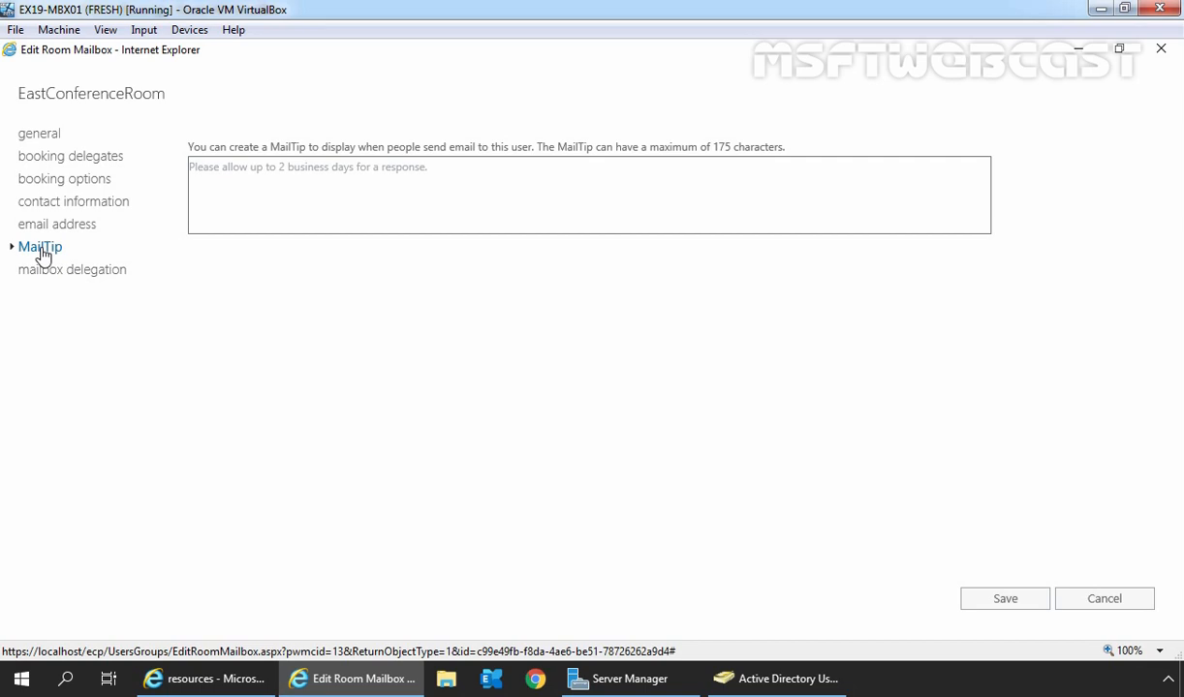
Step: Paste the priority executive-use warning as the MailTip, then review mailbox delegation
{"action": "left_click", "coordinate": [228, 194]}
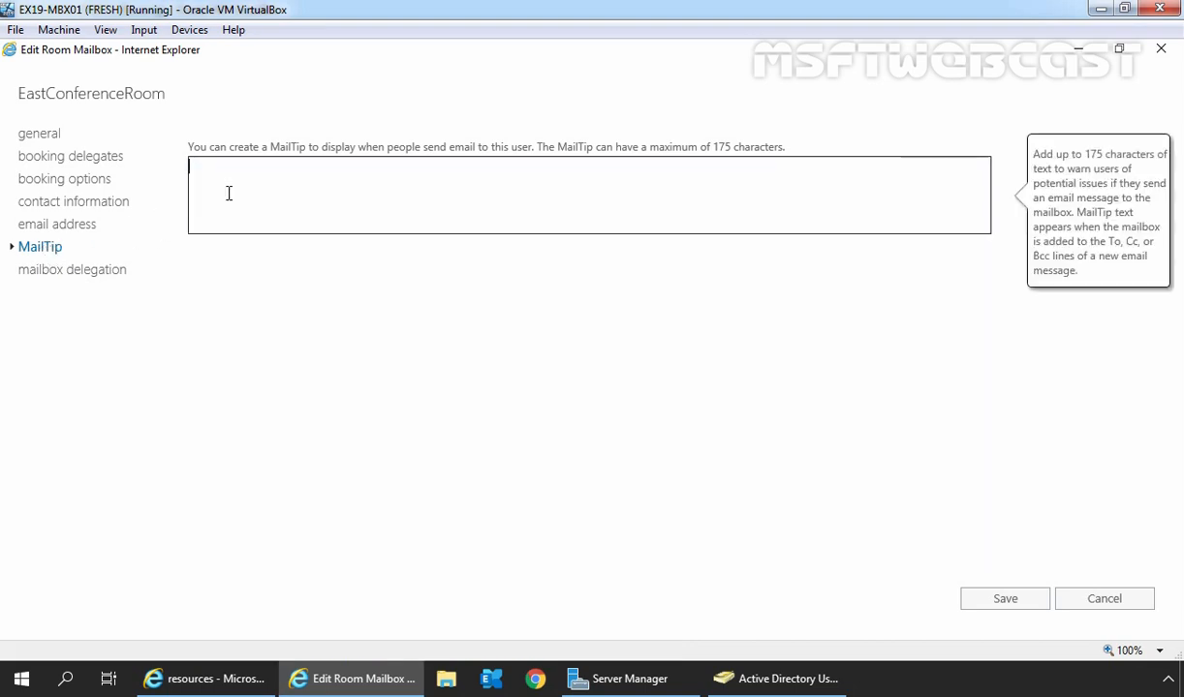
{"action": "type", "text": "This room is for priority executive use. Your meeting may be cancelled on short notice if the room is required."}
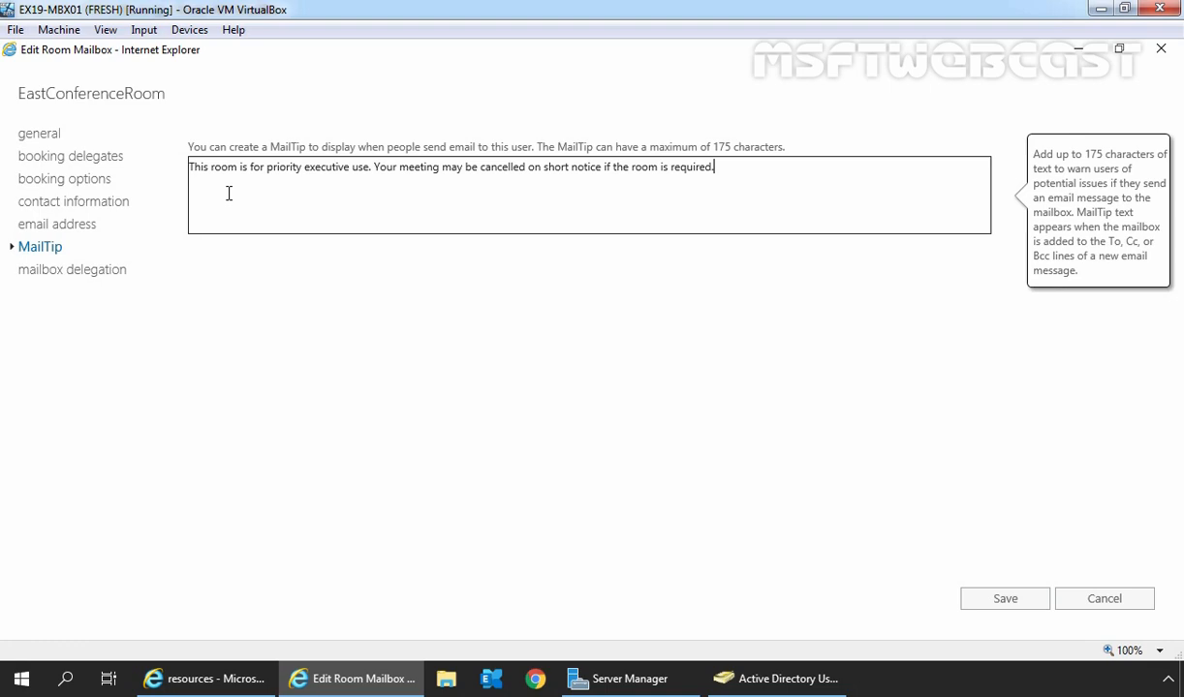
{"action": "left_click", "coordinate": [45, 280]}
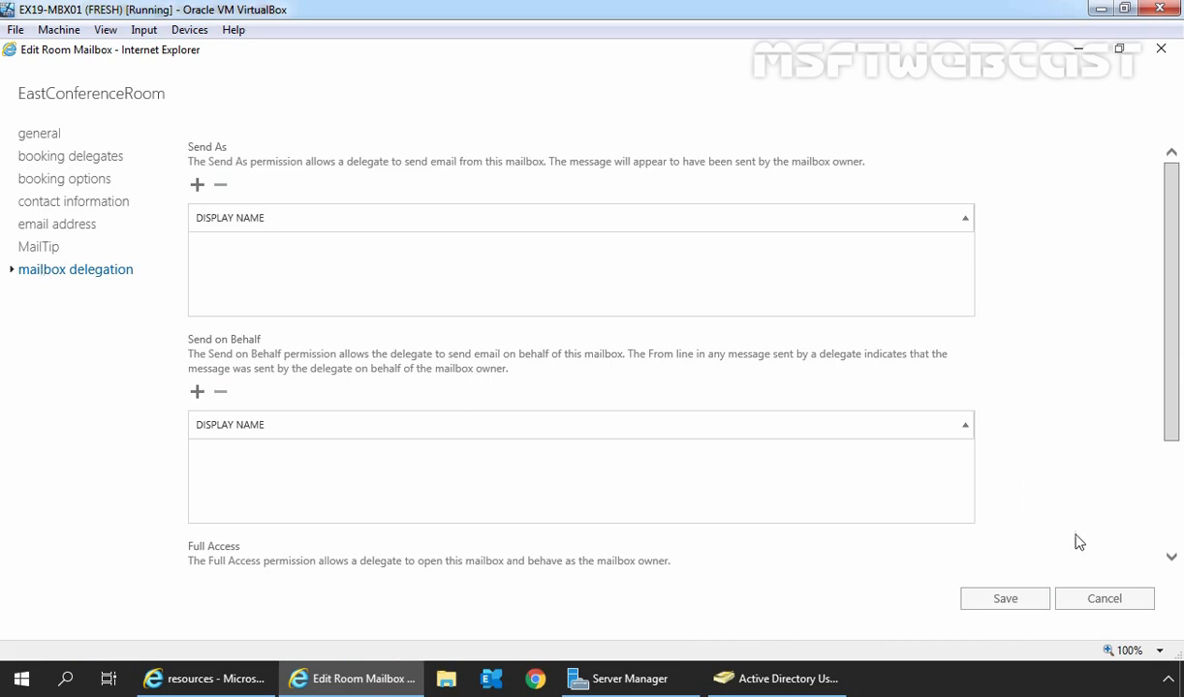
Step: Save the room mailbox settings and switch to Chrome to test booking
{"action": "left_click", "coordinate": [1005, 601]}
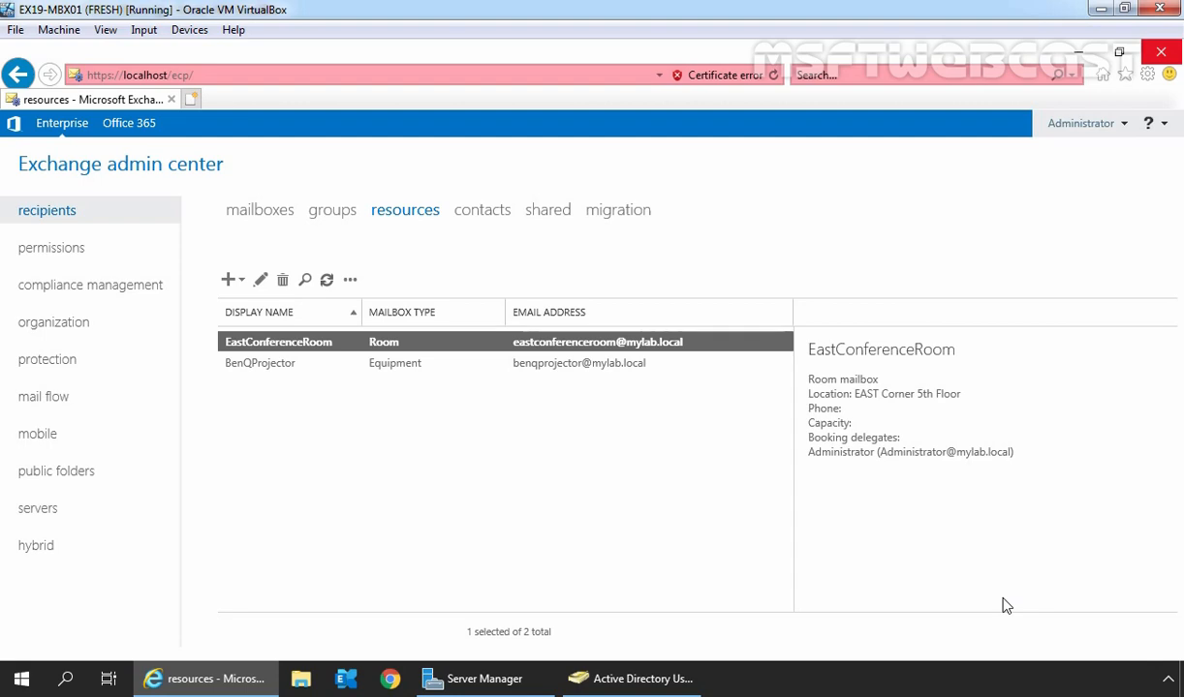
{"action": "left_click", "coordinate": [390, 678]}
{"action": "type", "text": "h"}
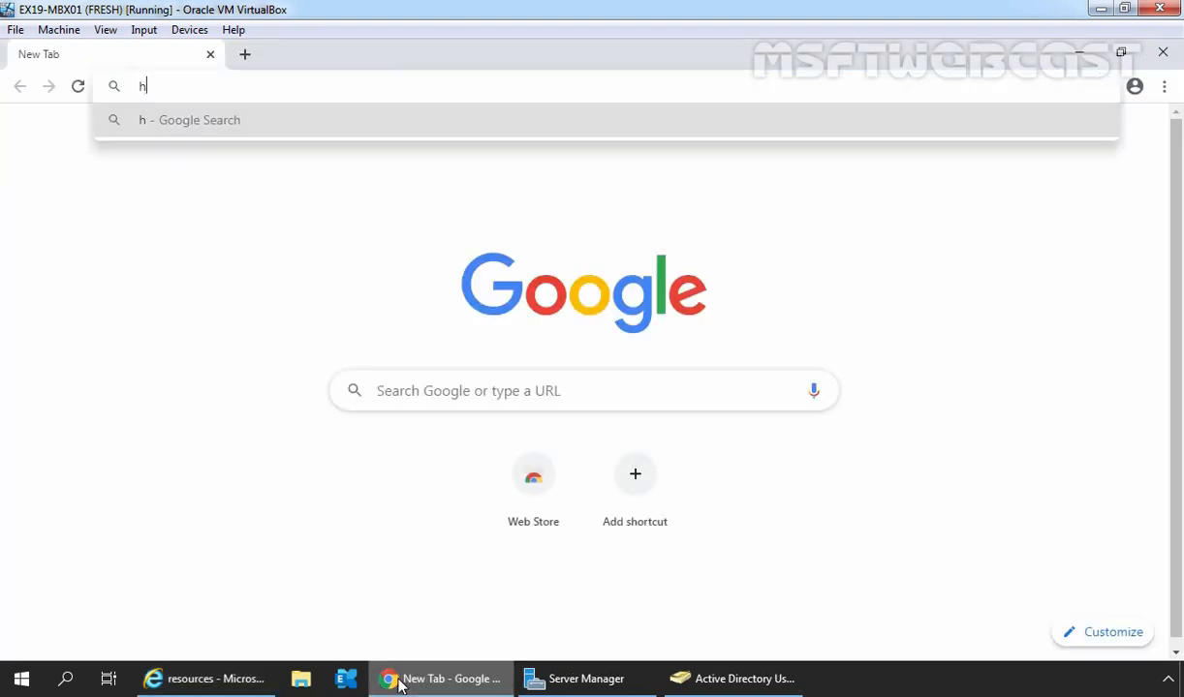
{"action": "type", "text": "ttps://localhost/"}
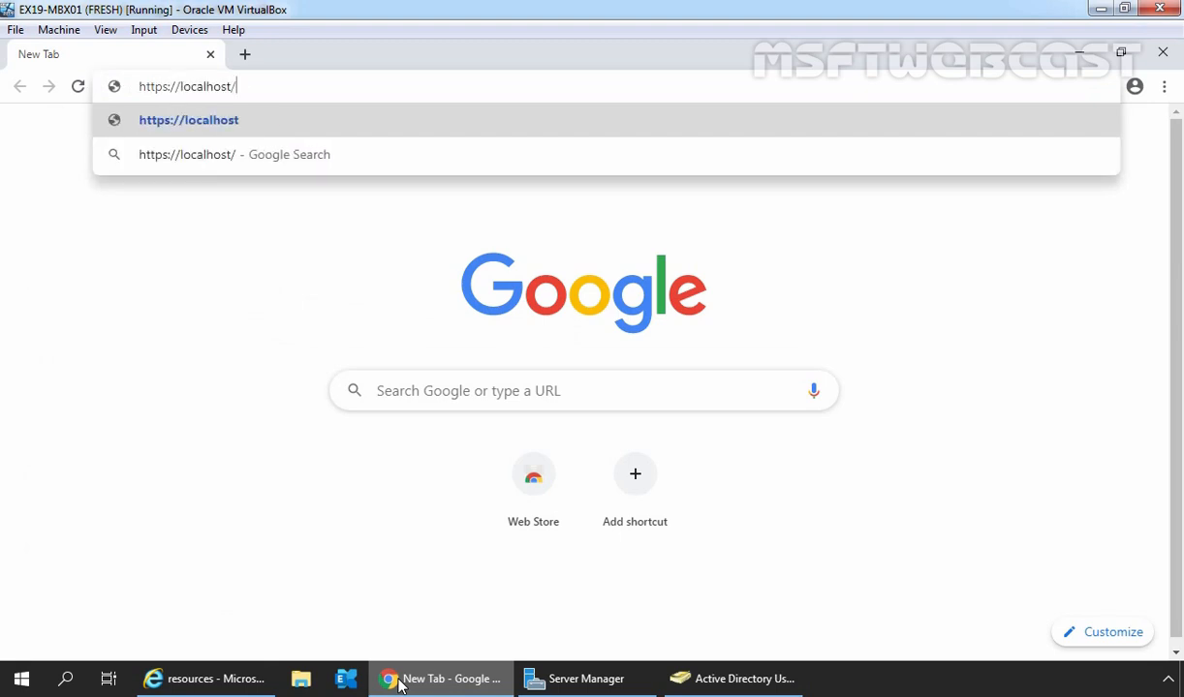
{"action": "type", "text": "owa"}
{"action": "key", "text": "Return"}
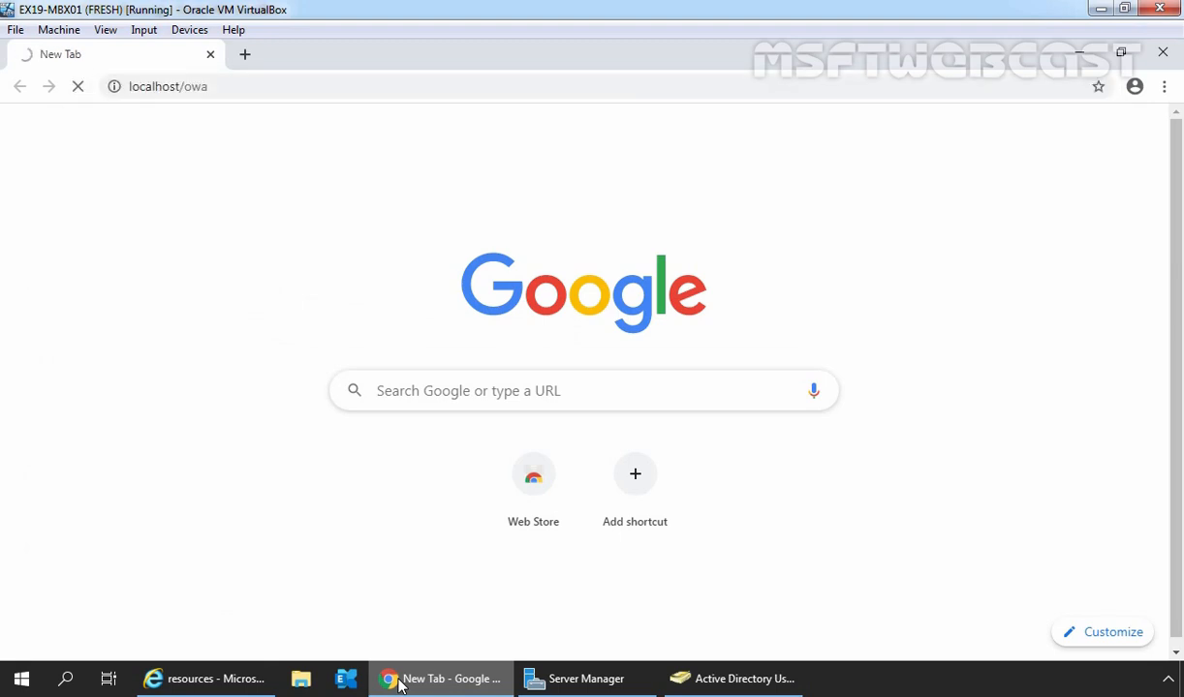
{"action": "left_click", "coordinate": [363, 468]}
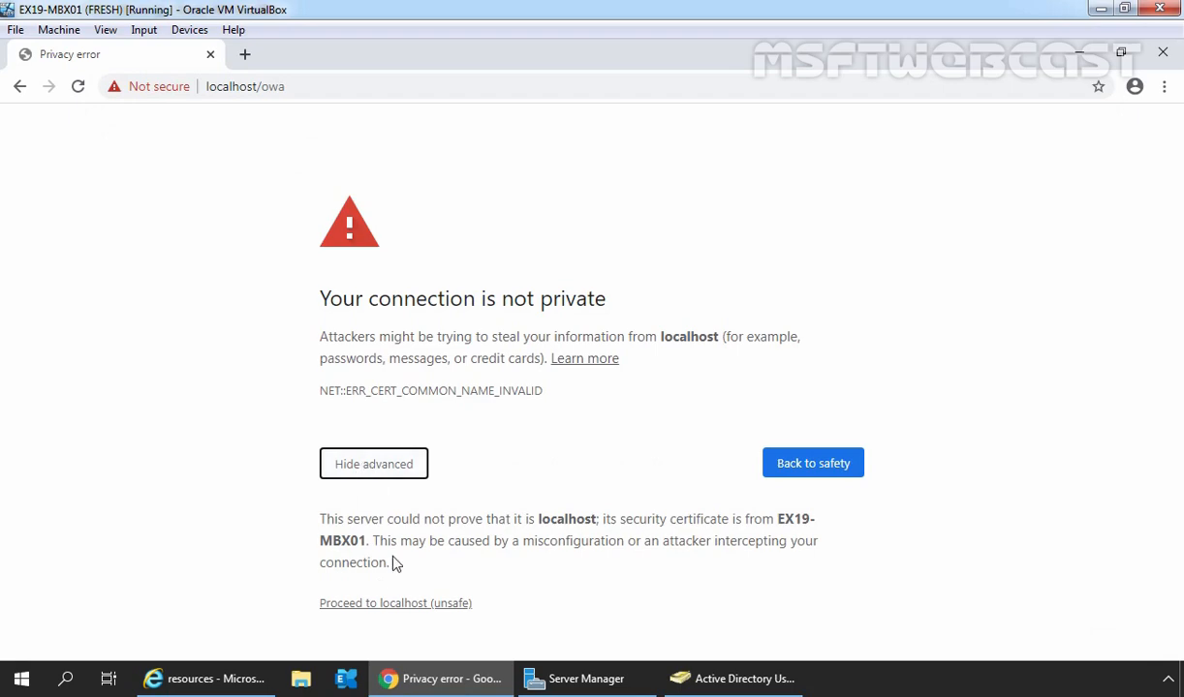
{"action": "left_click", "coordinate": [397, 603]}
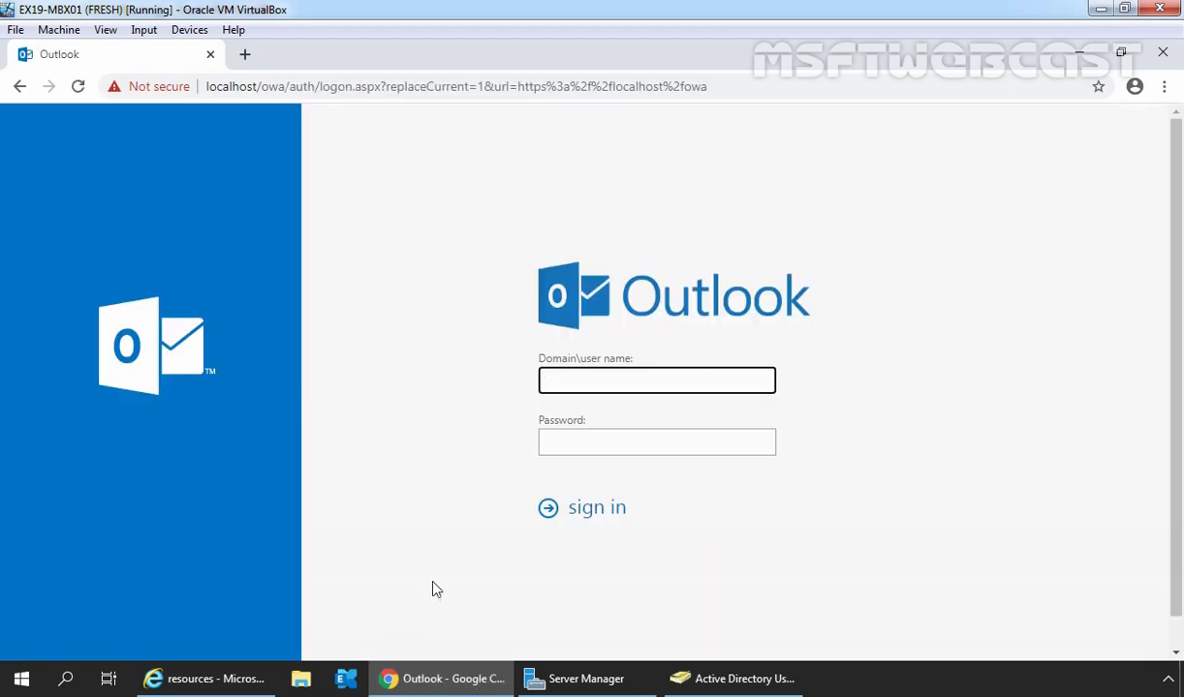
Step: Sign in to Outlook on the web with the test user's domain account and password
{"action": "left_click", "coordinate": [578, 387]}
{"action": "key", "text": "Tab"}
{"action": "type", "text": "*********"}
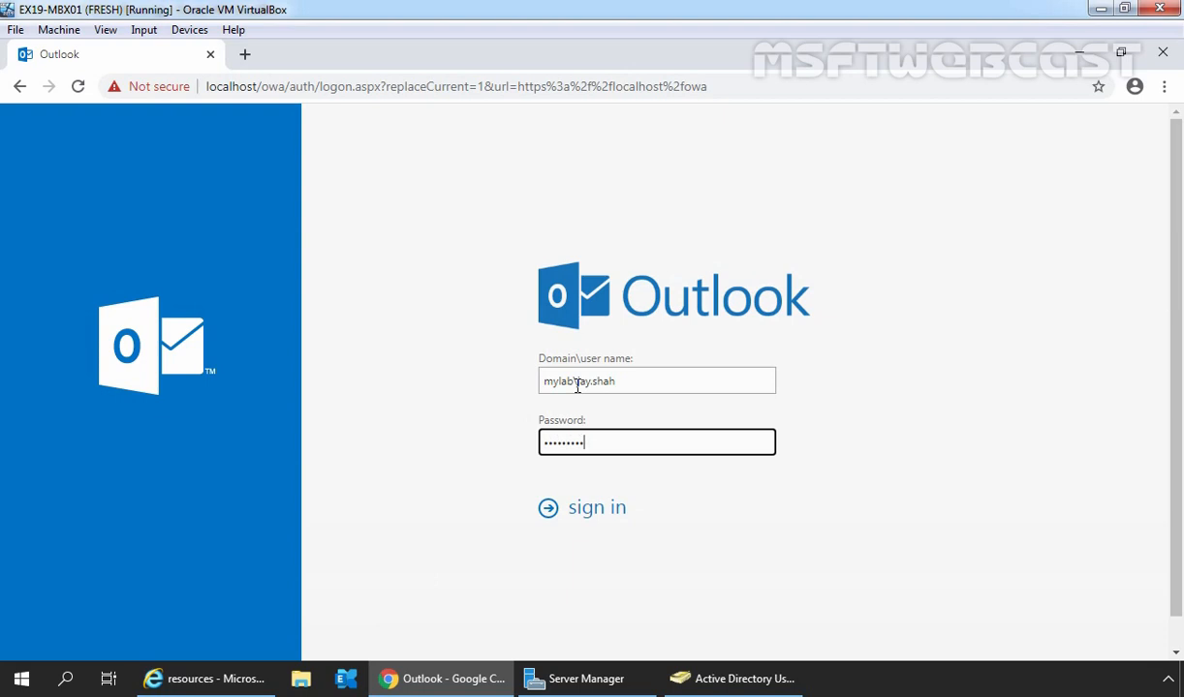
{"action": "left_click", "coordinate": [595, 511]}
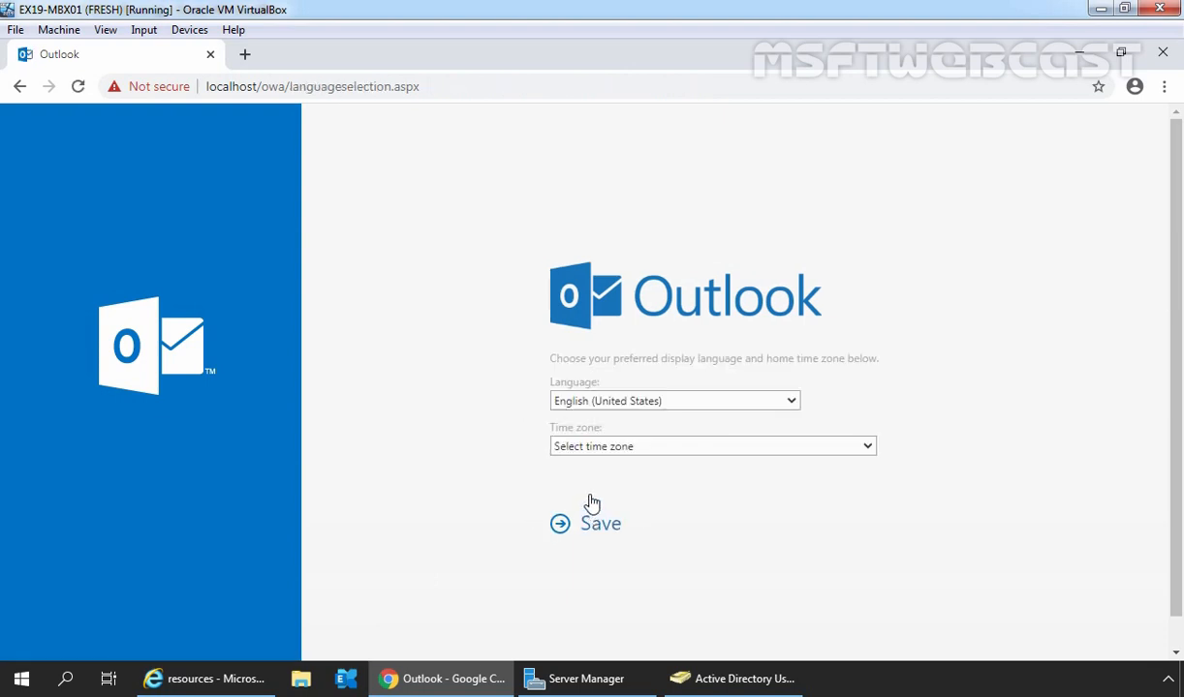
Step: Set the home time zone to (UTC-08:00) Pacific Time (US & Canada) and save
{"action": "left_click", "coordinate": [591, 448]}
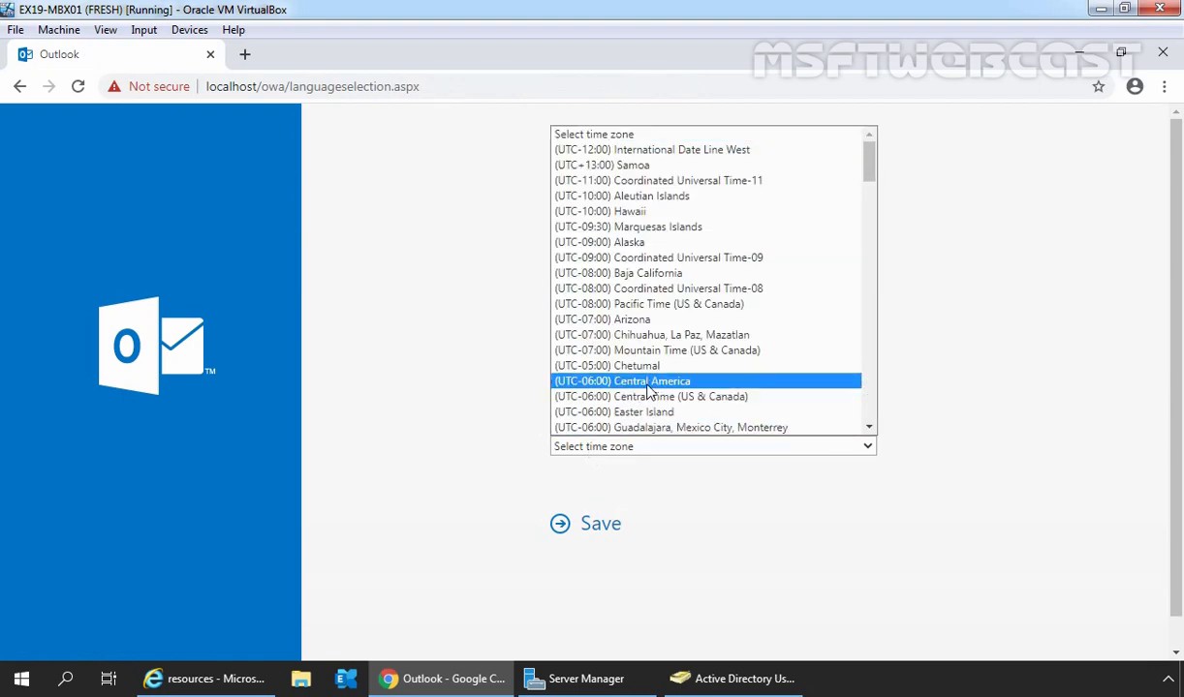
{"action": "left_click", "coordinate": [647, 304]}
{"action": "left_click", "coordinate": [601, 525]}
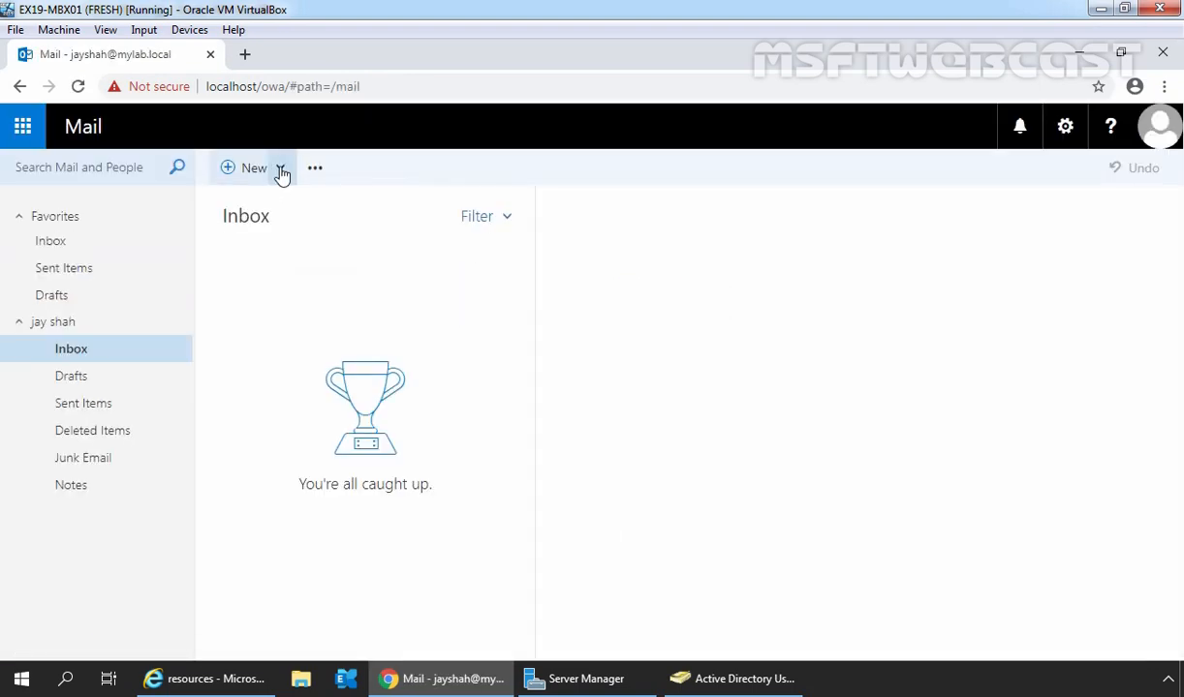
Step: Create a new calendar event titled 'Just to check room mailbox booking settings' and bring up its location suggestions
{"action": "left_click", "coordinate": [281, 172]}
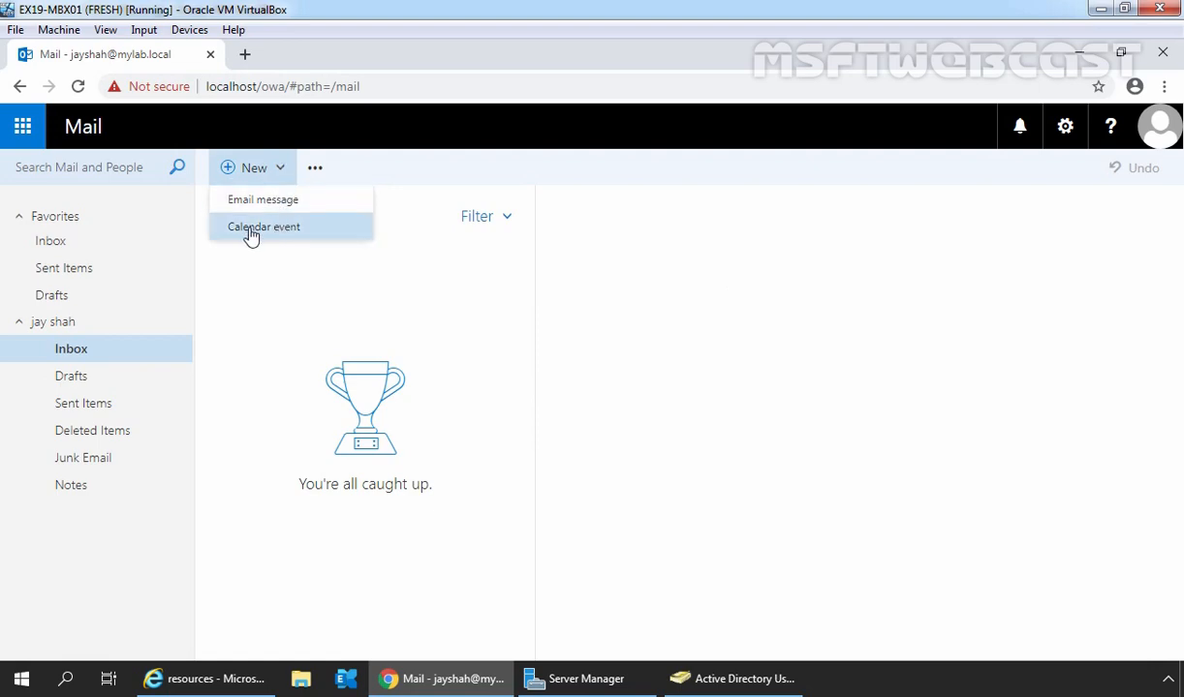
{"action": "left_click", "coordinate": [284, 230]}
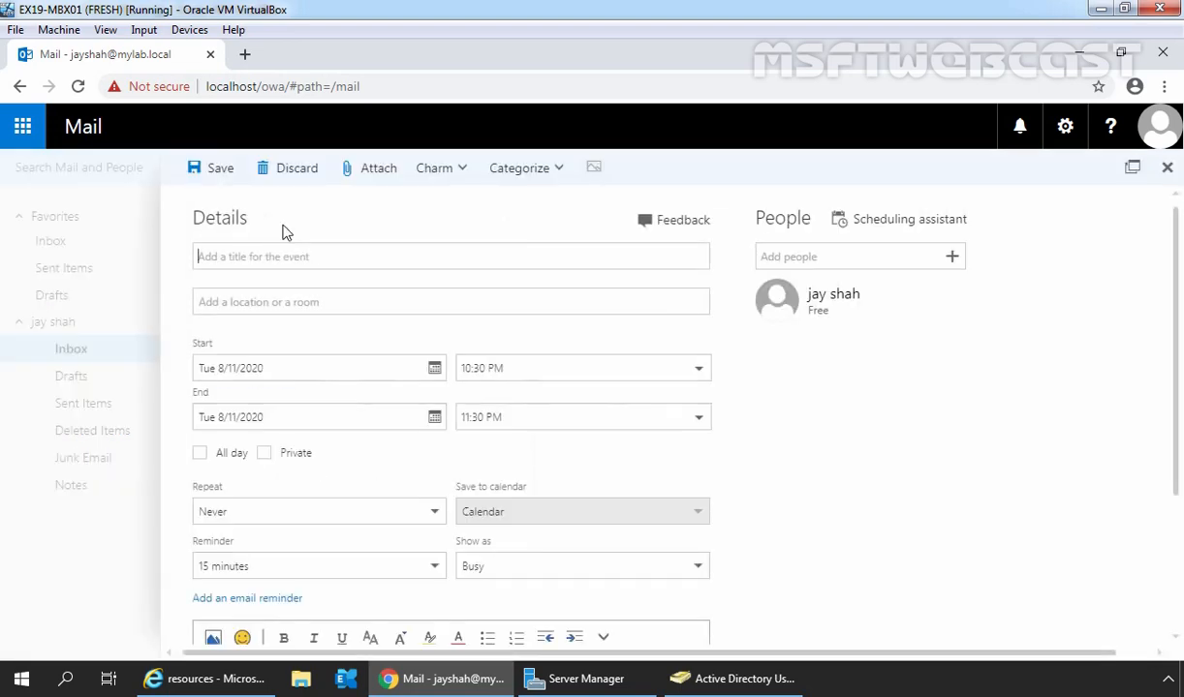
{"action": "left_click", "coordinate": [221, 257]}
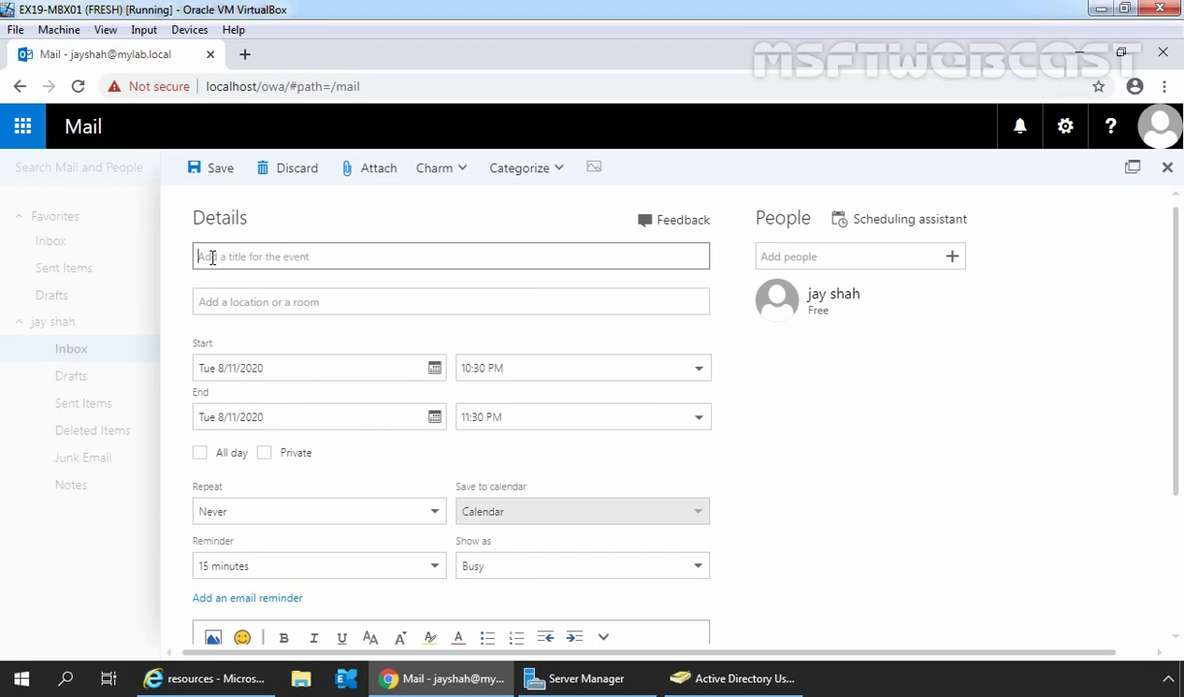
{"action": "type", "text": "Just to check room mailbox booking settings"}
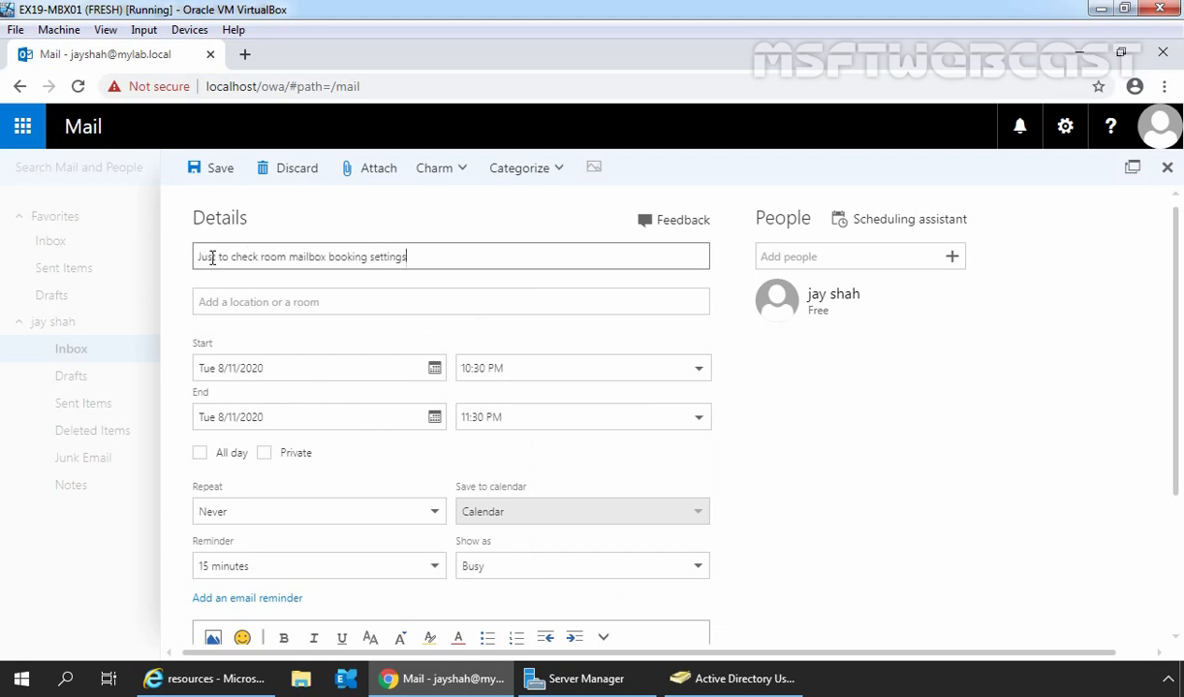
{"action": "left_click", "coordinate": [220, 302]}
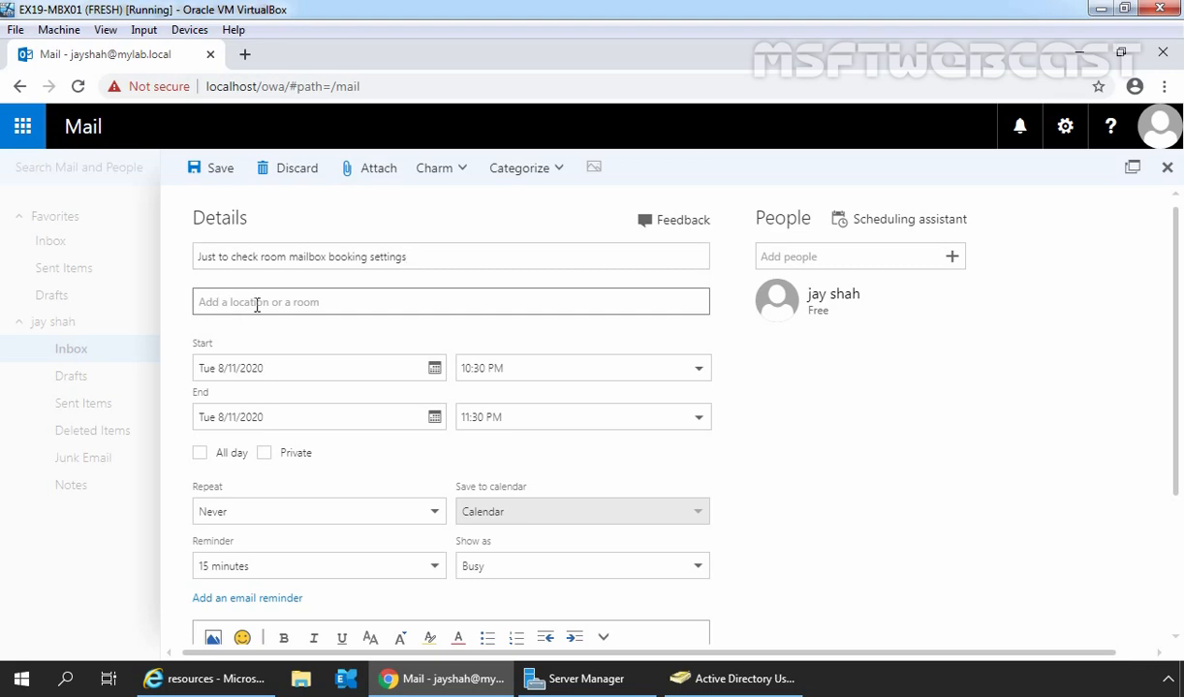
{"action": "left_click", "coordinate": [229, 303]}
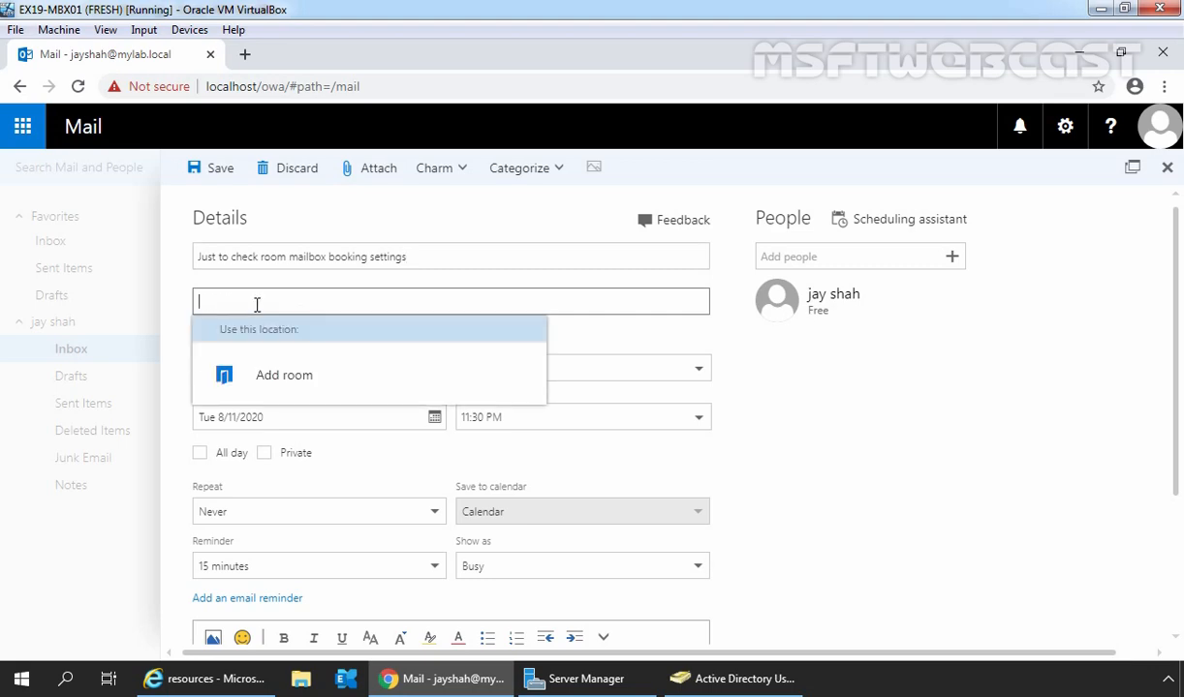
Step: Book EastConferenceRoom as the event location and set the date to Thu 8/13/2020
{"action": "left_click", "coordinate": [286, 384]}
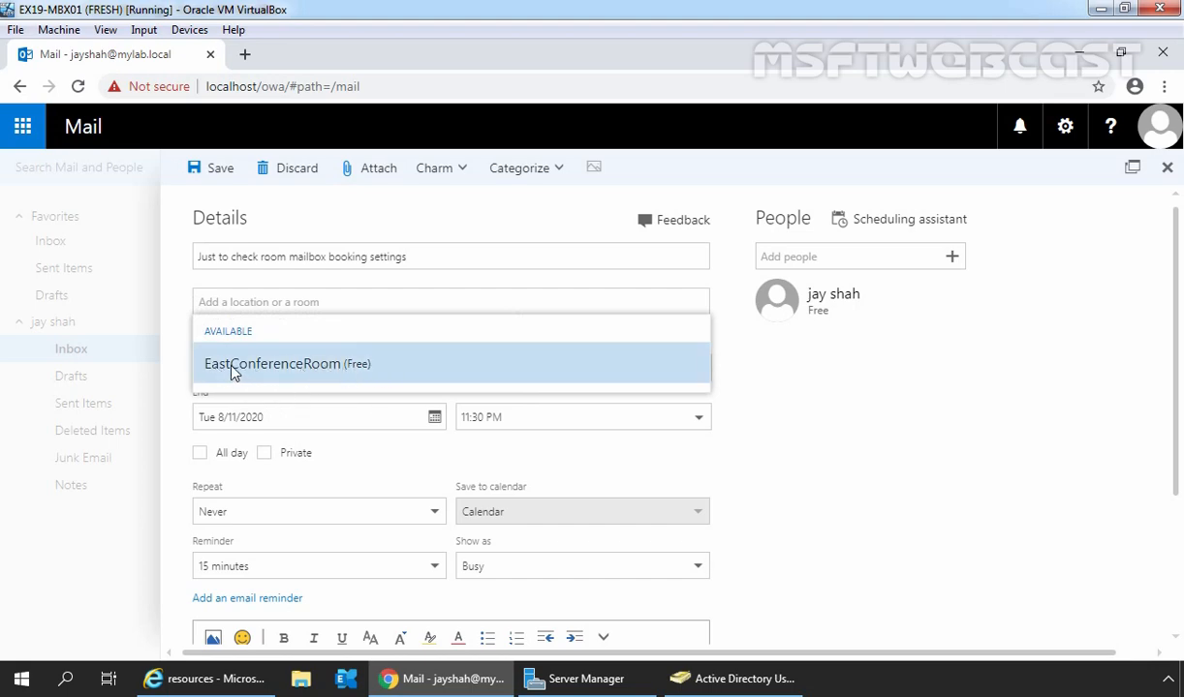
{"action": "left_click", "coordinate": [271, 365]}
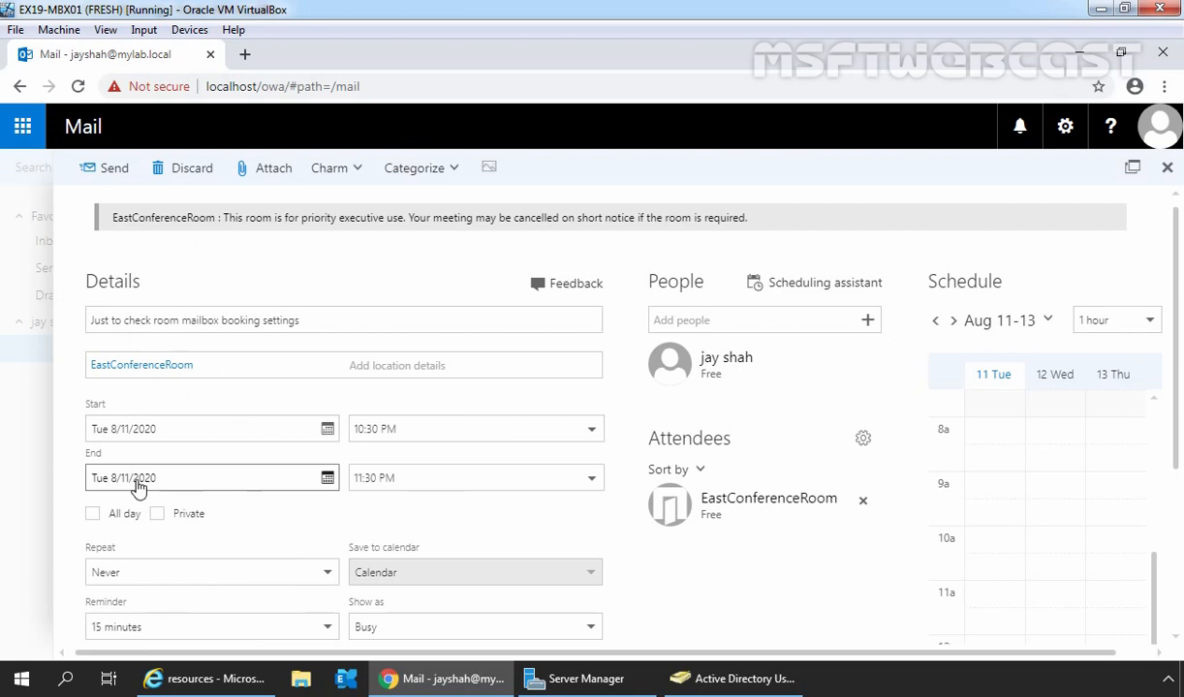
{"action": "left_click", "coordinate": [327, 430]}
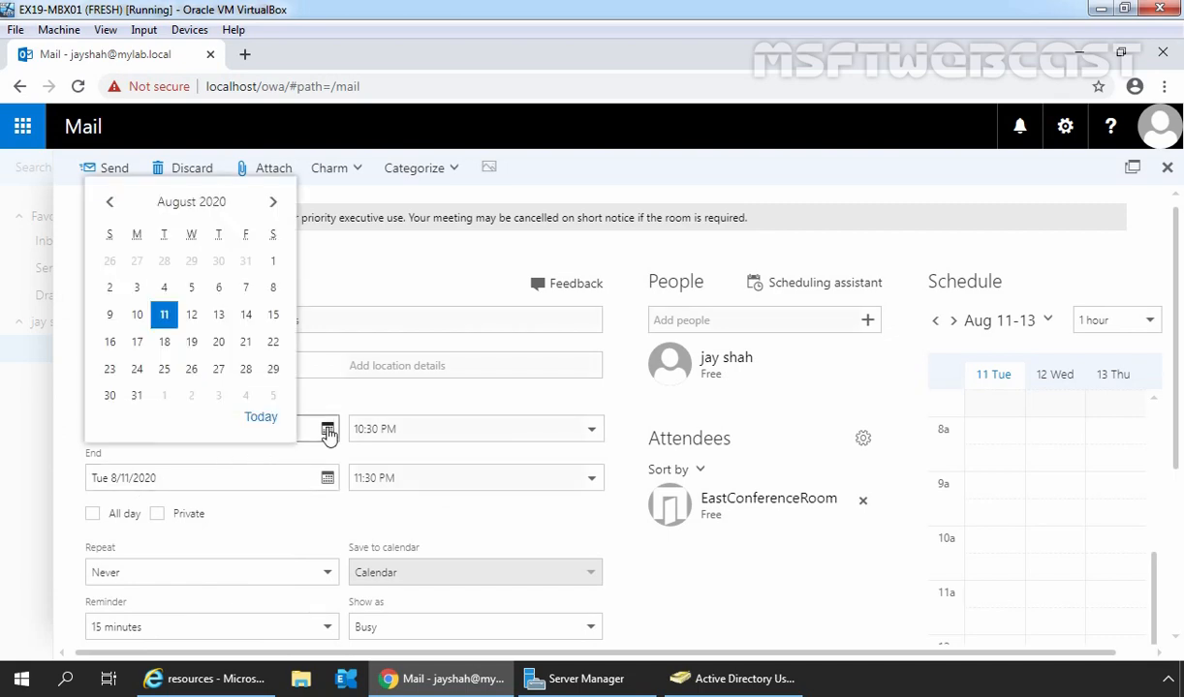
{"action": "left_click", "coordinate": [221, 316]}
Step: Set the meeting to run from 10:00 AM to 1:00 PM
{"action": "left_click", "coordinate": [598, 431]}
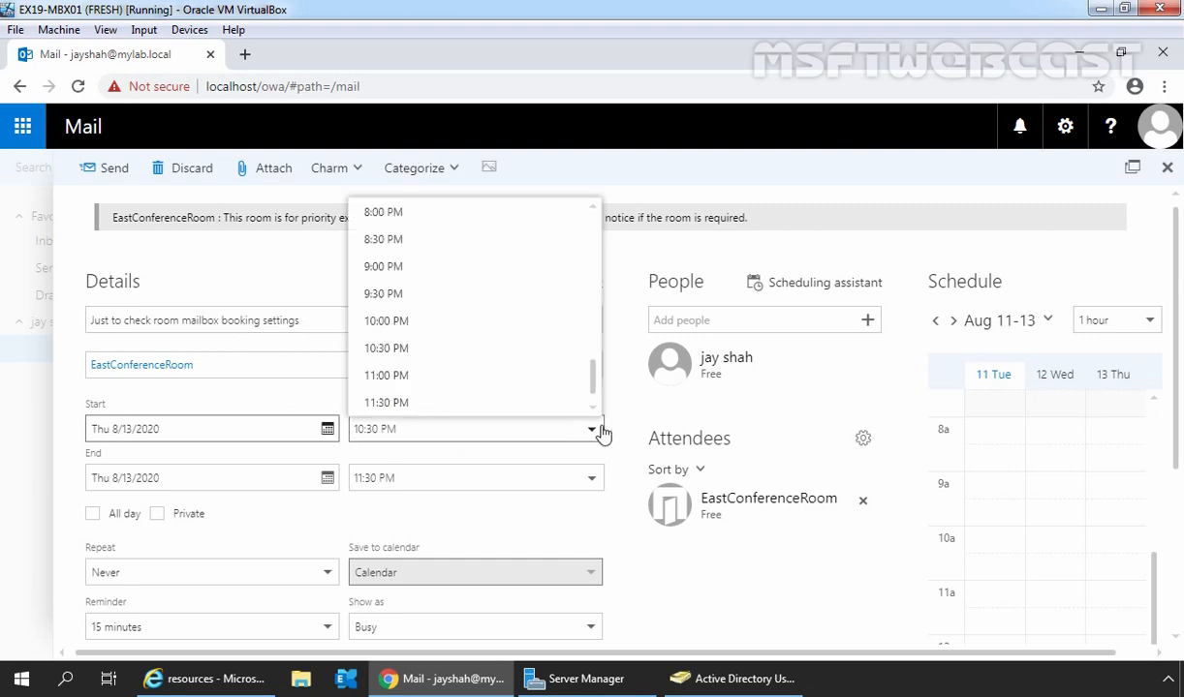
{"action": "scroll", "coordinate": [516, 280], "scroll_direction": "up", "scroll_amount": 3}
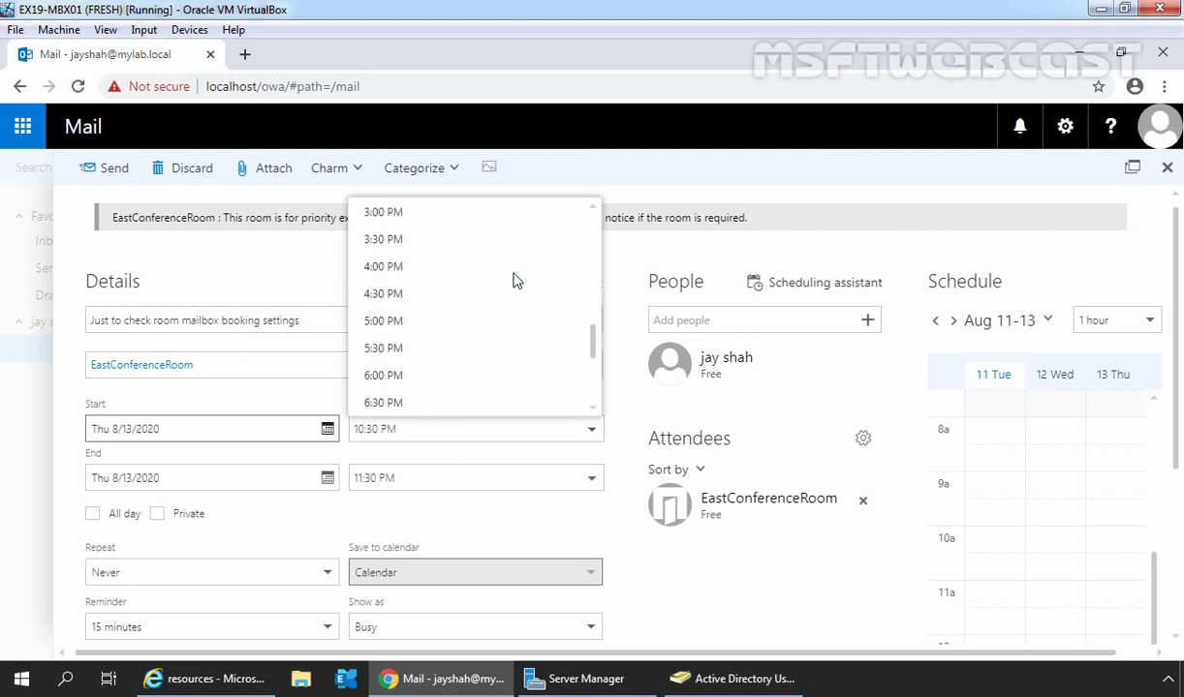
{"action": "scroll", "coordinate": [516, 280], "scroll_direction": "up", "scroll_amount": 4}
{"action": "scroll", "coordinate": [516, 279], "scroll_direction": "down", "scroll_amount": 1}
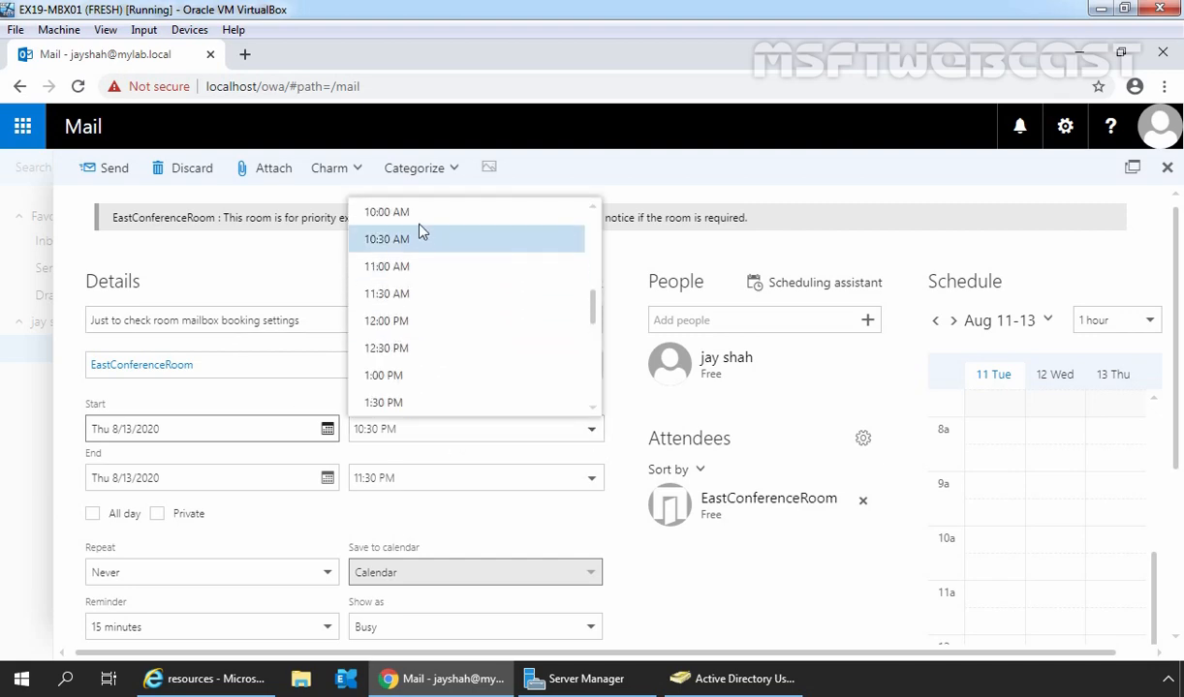
{"action": "left_click", "coordinate": [393, 210]}
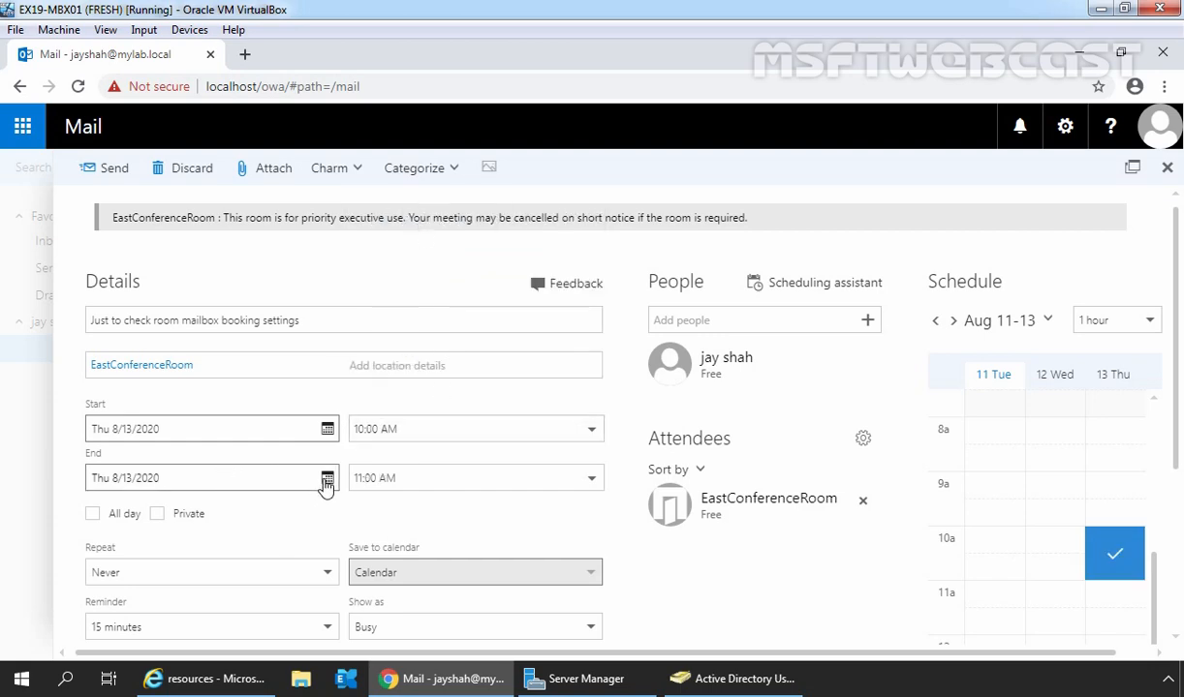
{"action": "left_click", "coordinate": [588, 480]}
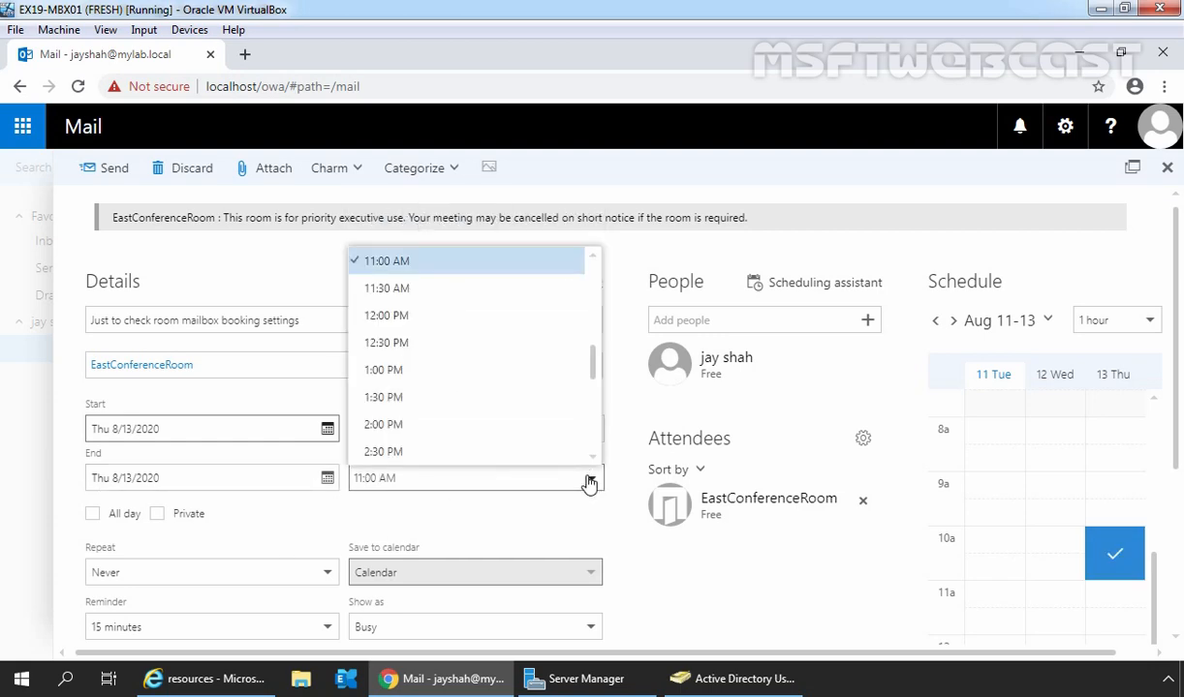
{"action": "left_click", "coordinate": [385, 370]}
{"action": "scroll", "coordinate": [396, 487], "scroll_direction": "down", "scroll_amount": 2}
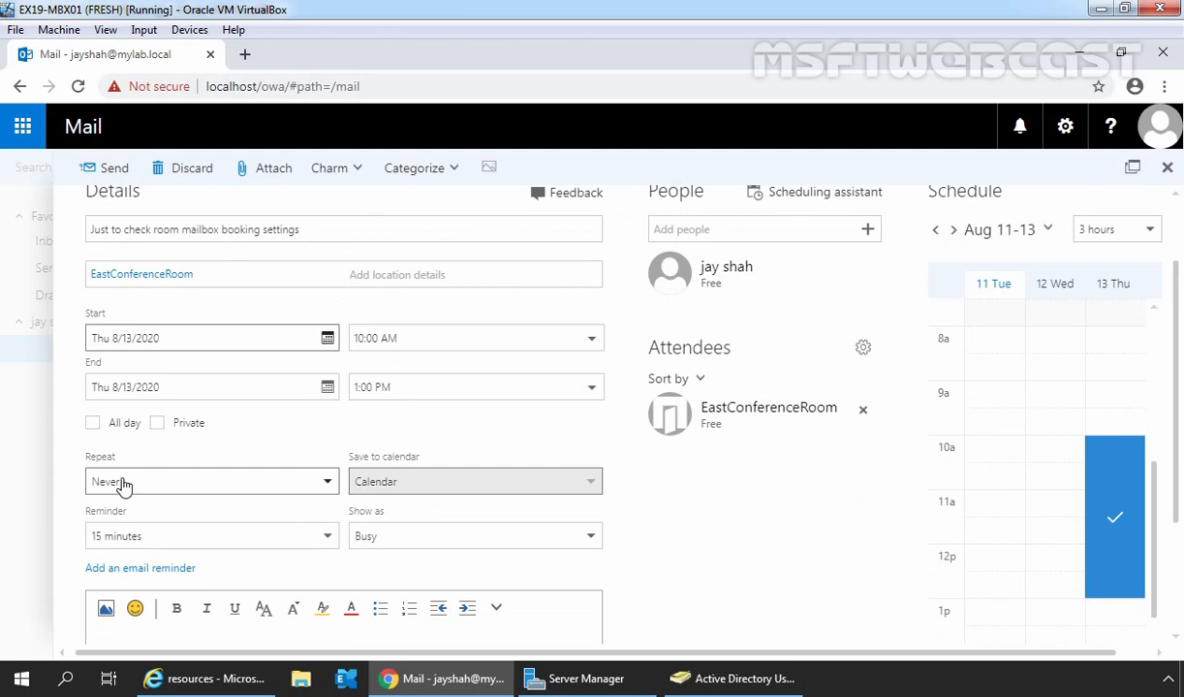
Step: Keep Repeat at Never and write 'This is a sample booking request...' in the event body
{"action": "left_click", "coordinate": [327, 486]}
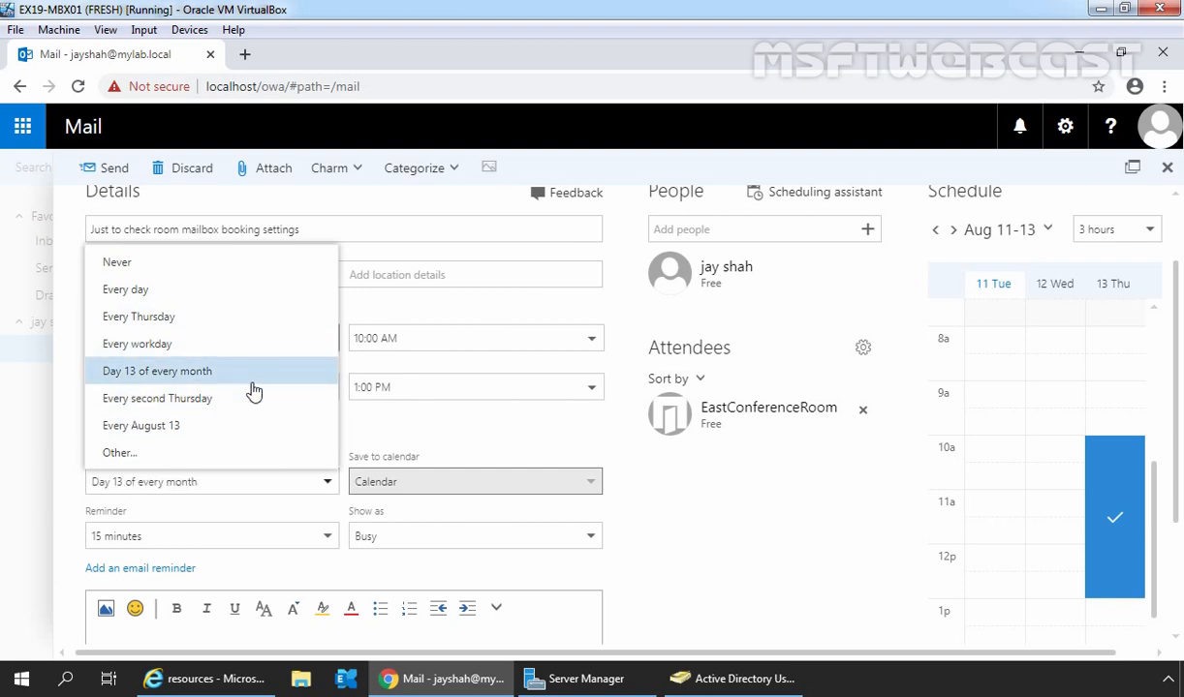
{"action": "left_click", "coordinate": [436, 432]}
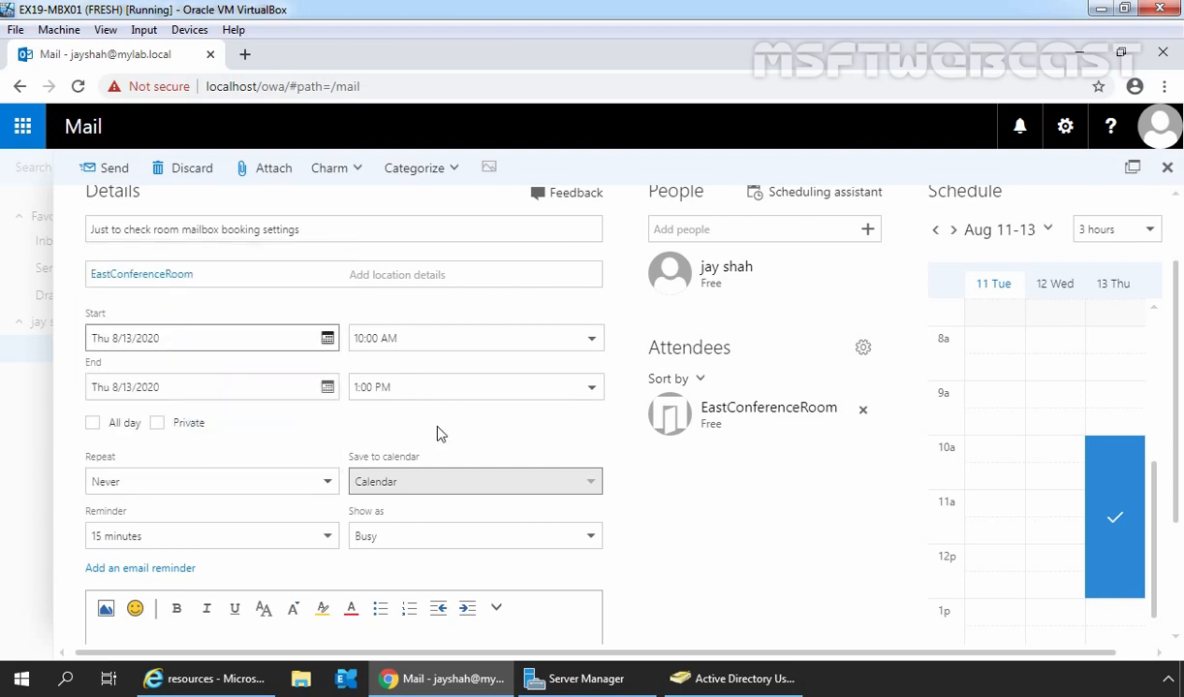
{"action": "scroll", "coordinate": [436, 432], "scroll_direction": "down", "scroll_amount": 2}
{"action": "left_click", "coordinate": [171, 497]}
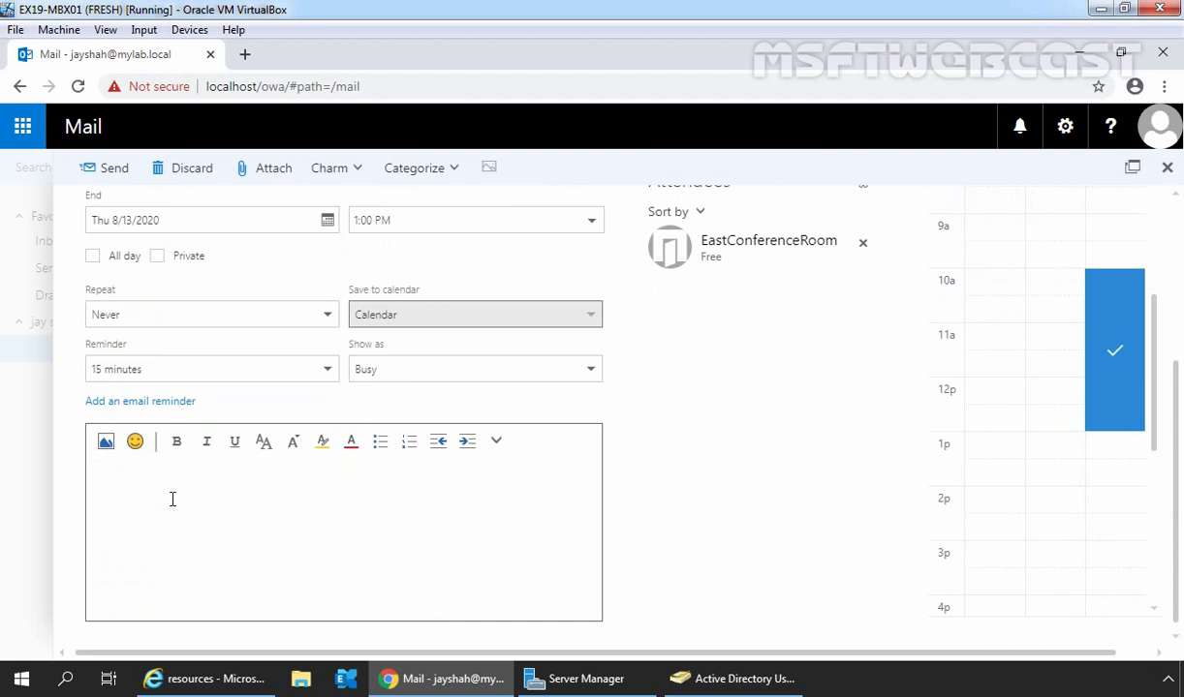
{"action": "type", "text": "This is a sample booking request...."}
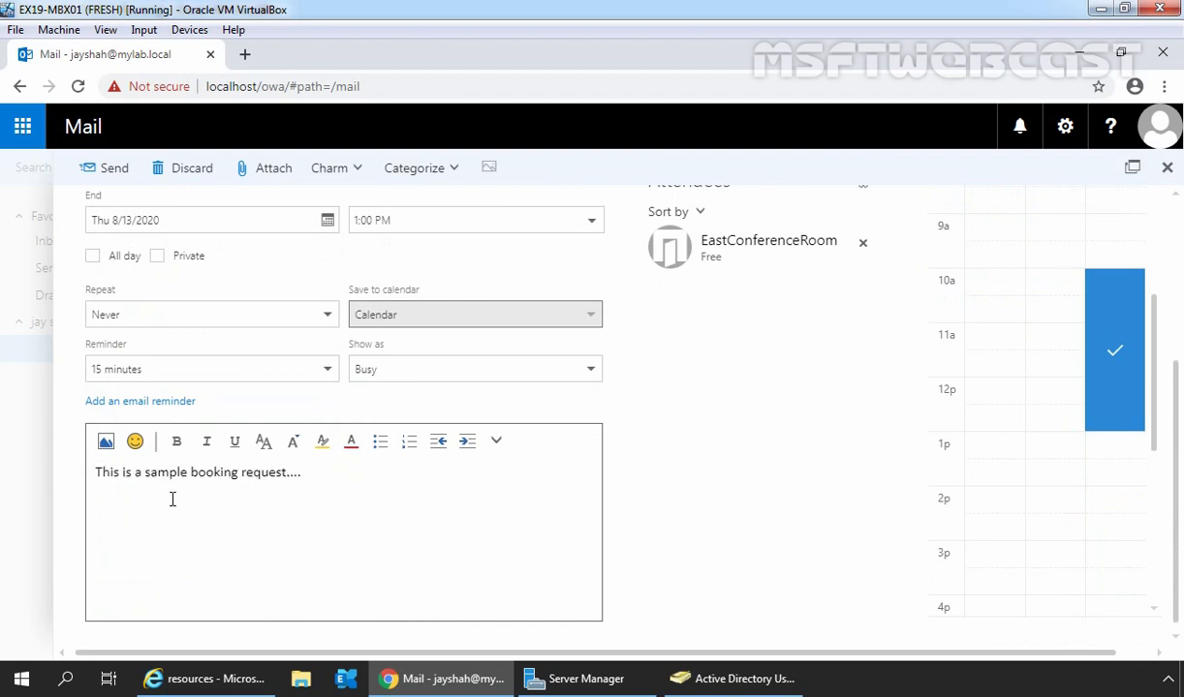
{"action": "scroll", "coordinate": [809, 407], "scroll_direction": "up", "scroll_amount": 3}
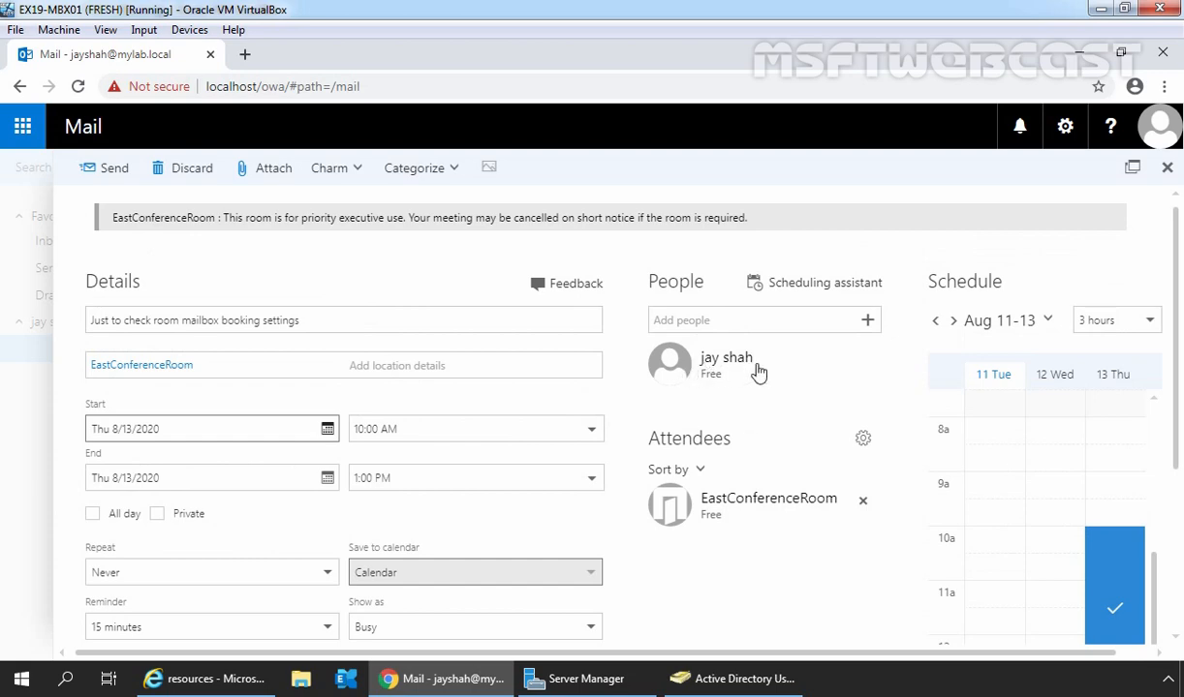
Step: Send the booking request, read EastConferenceRoom's pending-approval reply, then return to the Exchange admin center
{"action": "left_click", "coordinate": [109, 170]}
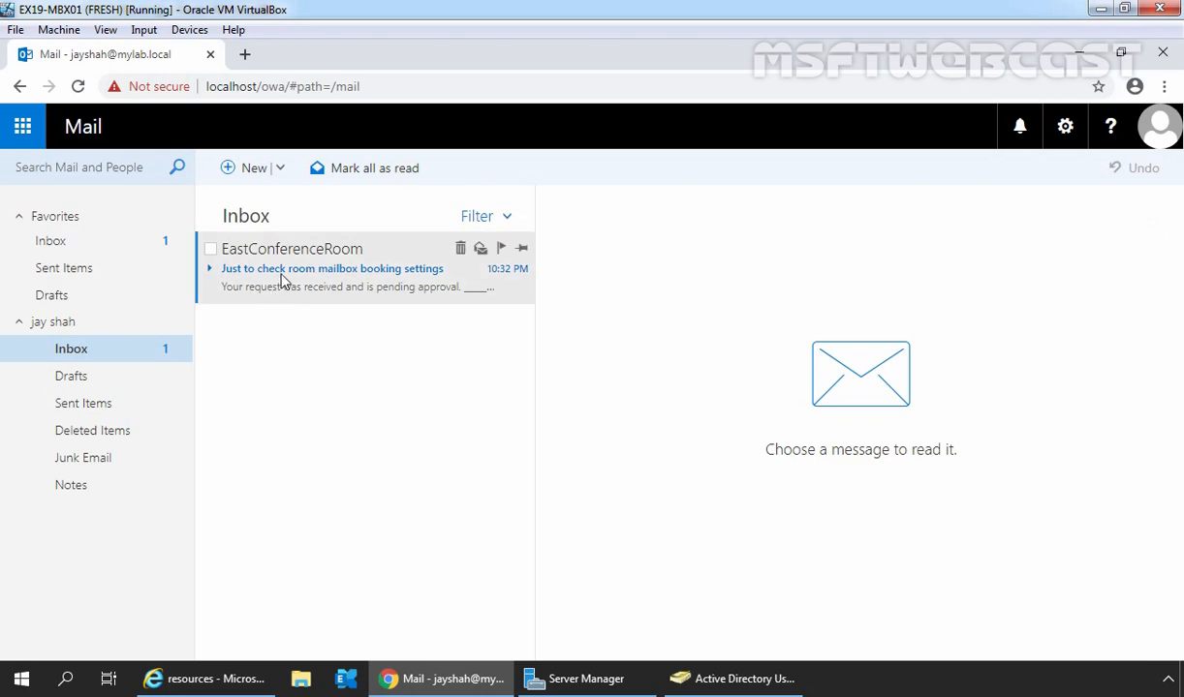
{"action": "left_click", "coordinate": [284, 280]}
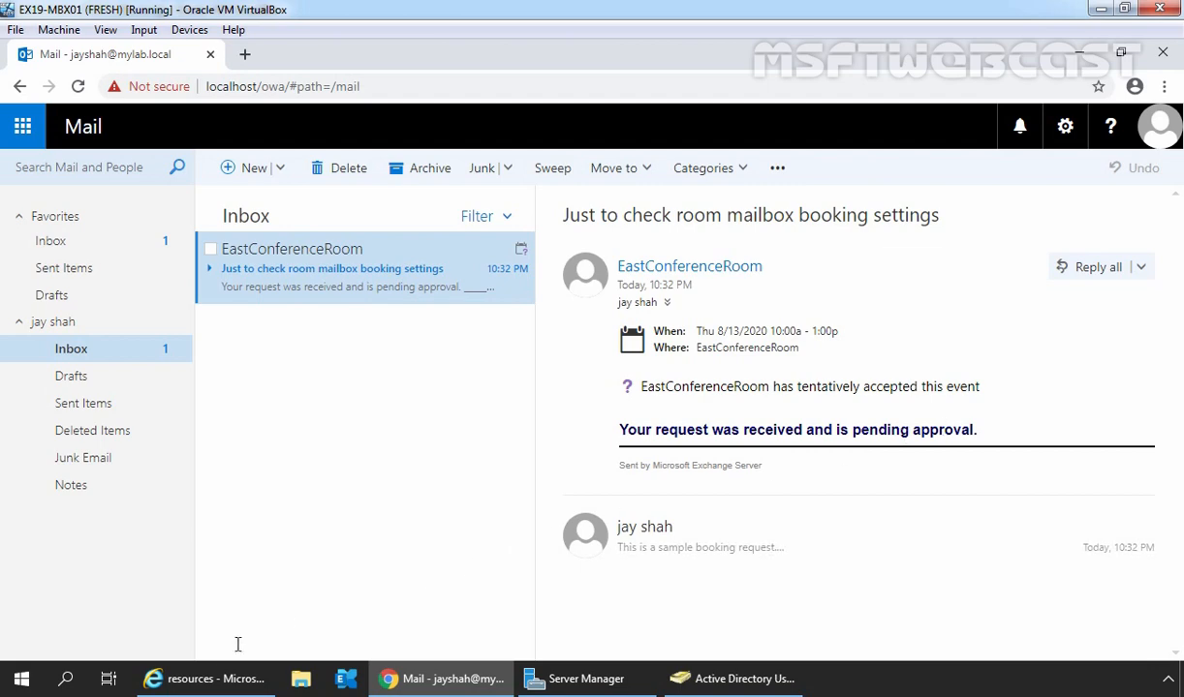
{"action": "left_click", "coordinate": [205, 679]}
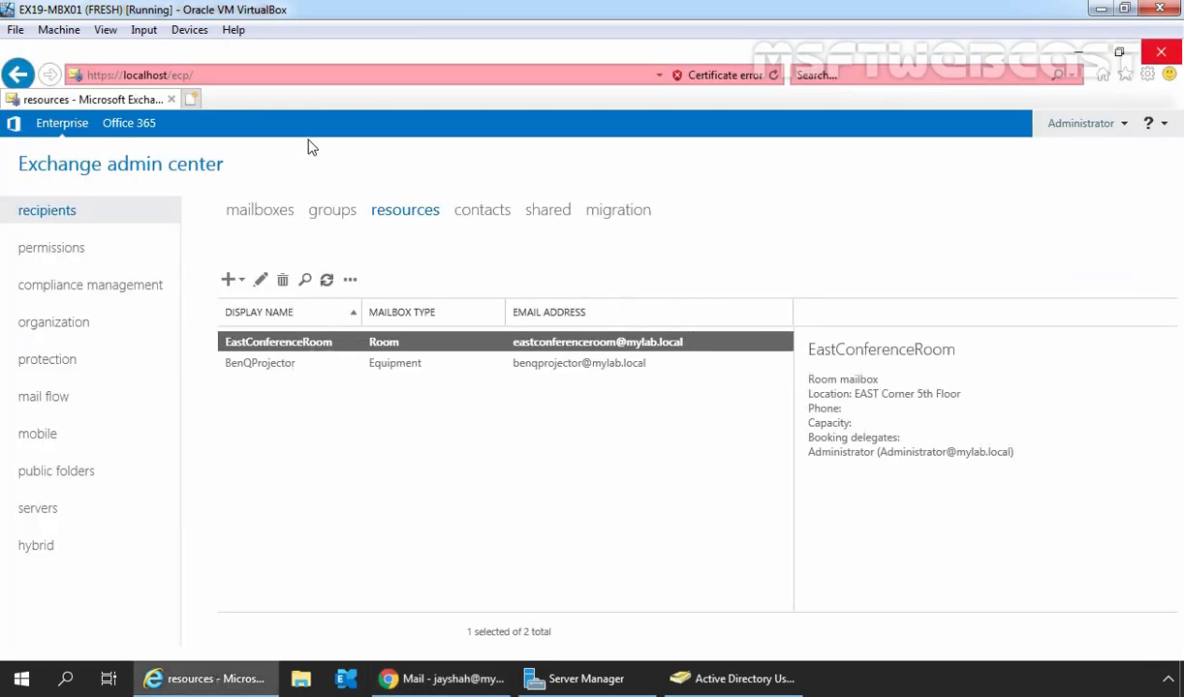
{"action": "left_click", "coordinate": [193, 100]}
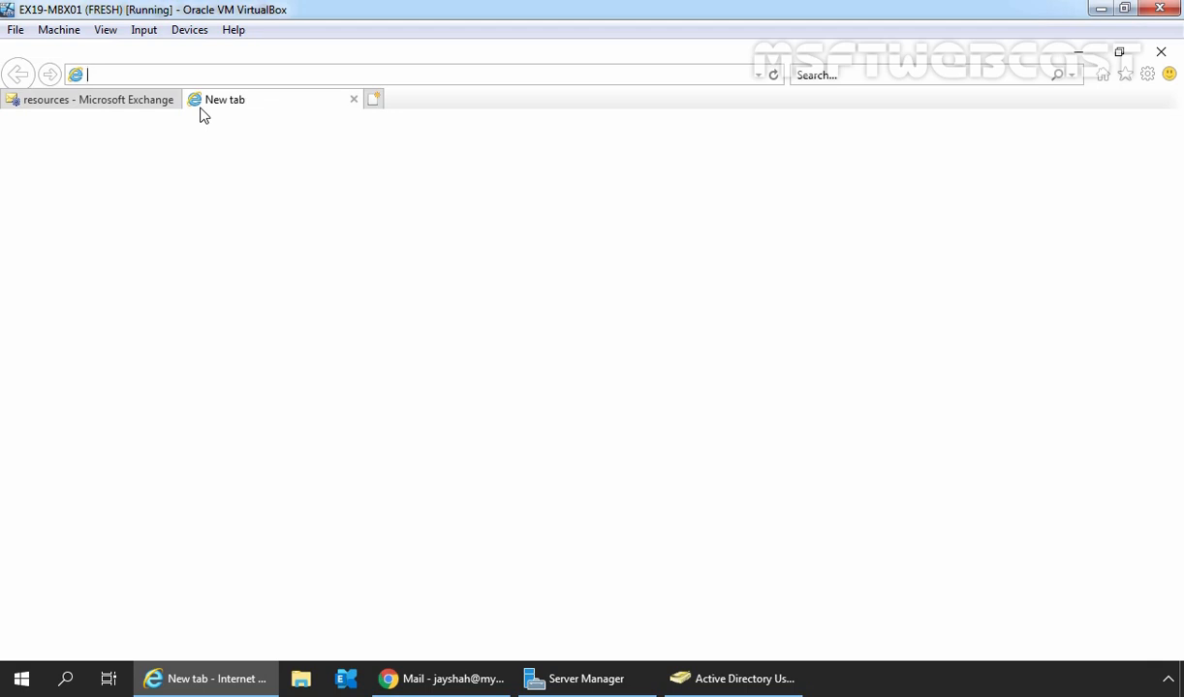
{"action": "type", "text": "https://localhost/owa/"}
{"action": "key", "text": "Return"}
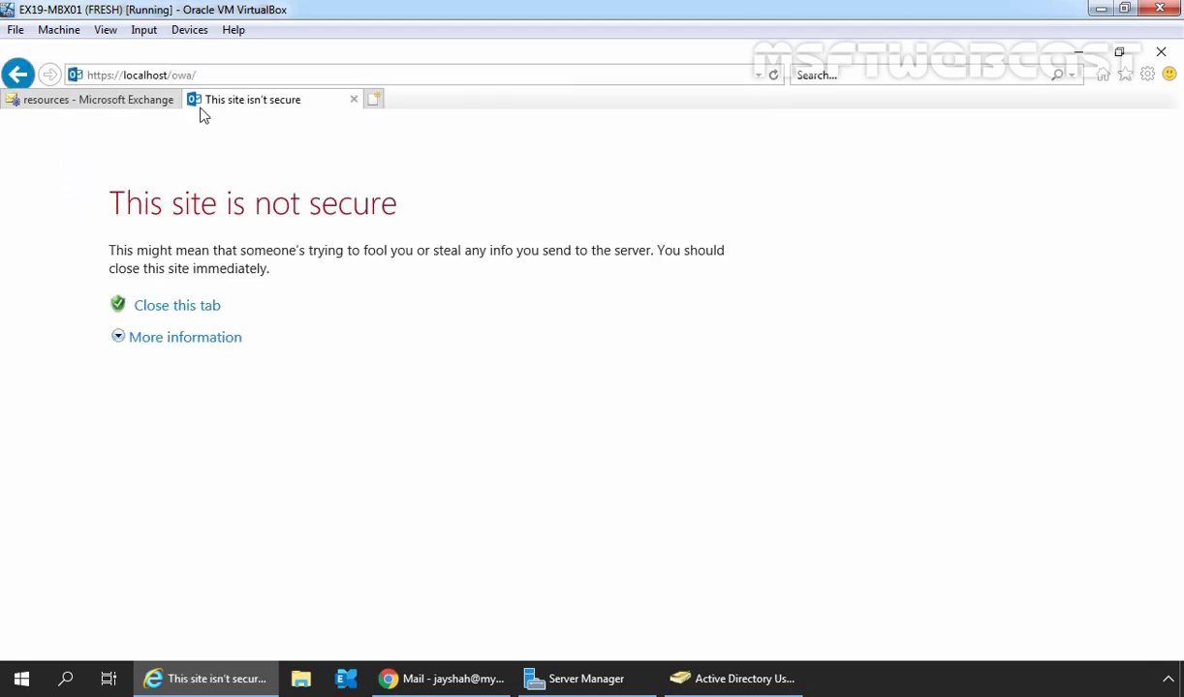
{"action": "left_click", "coordinate": [209, 339]}
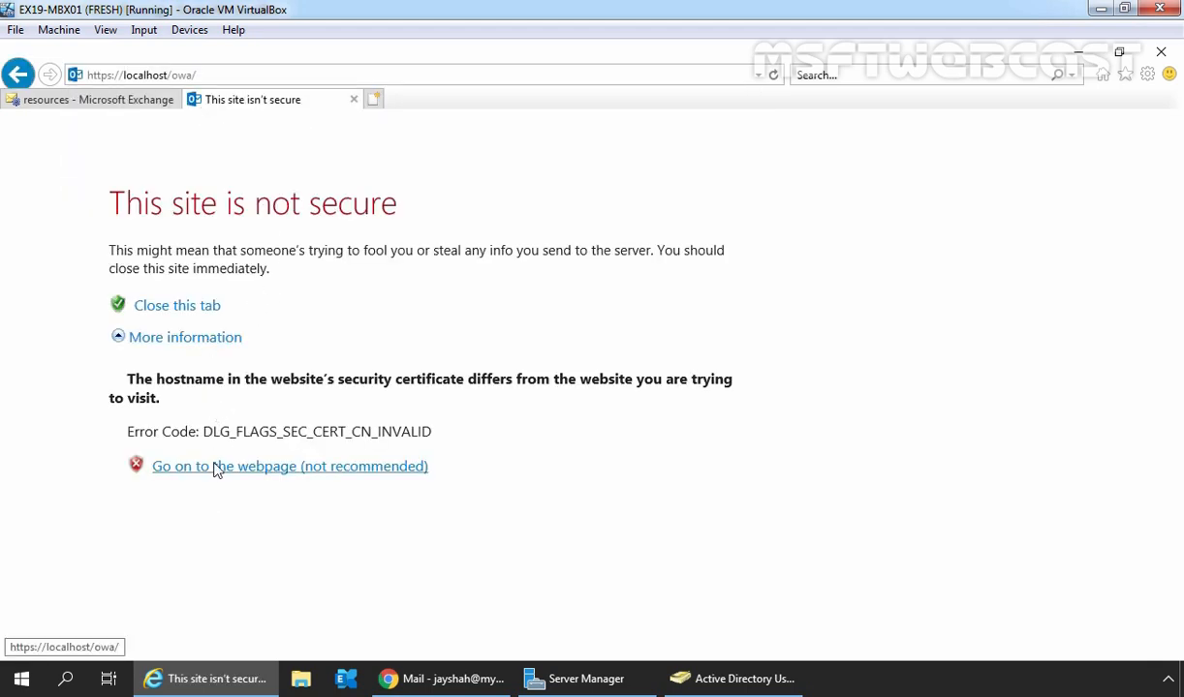
{"action": "left_click", "coordinate": [217, 469]}
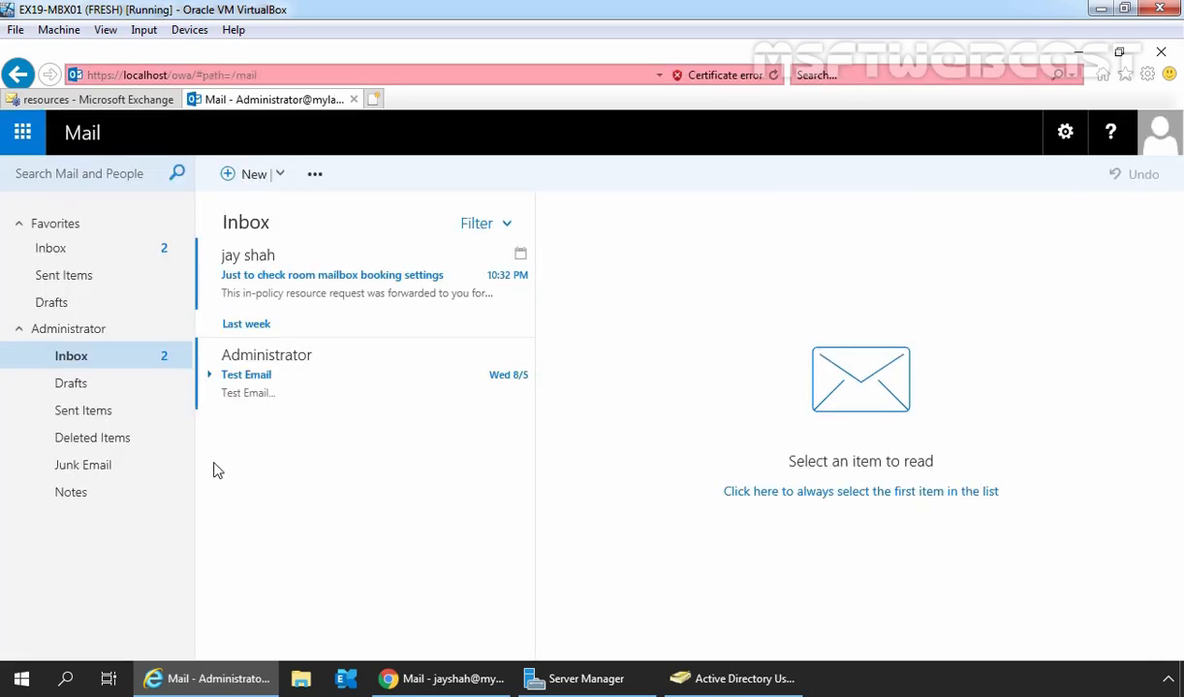
{"action": "left_click", "coordinate": [65, 100]}
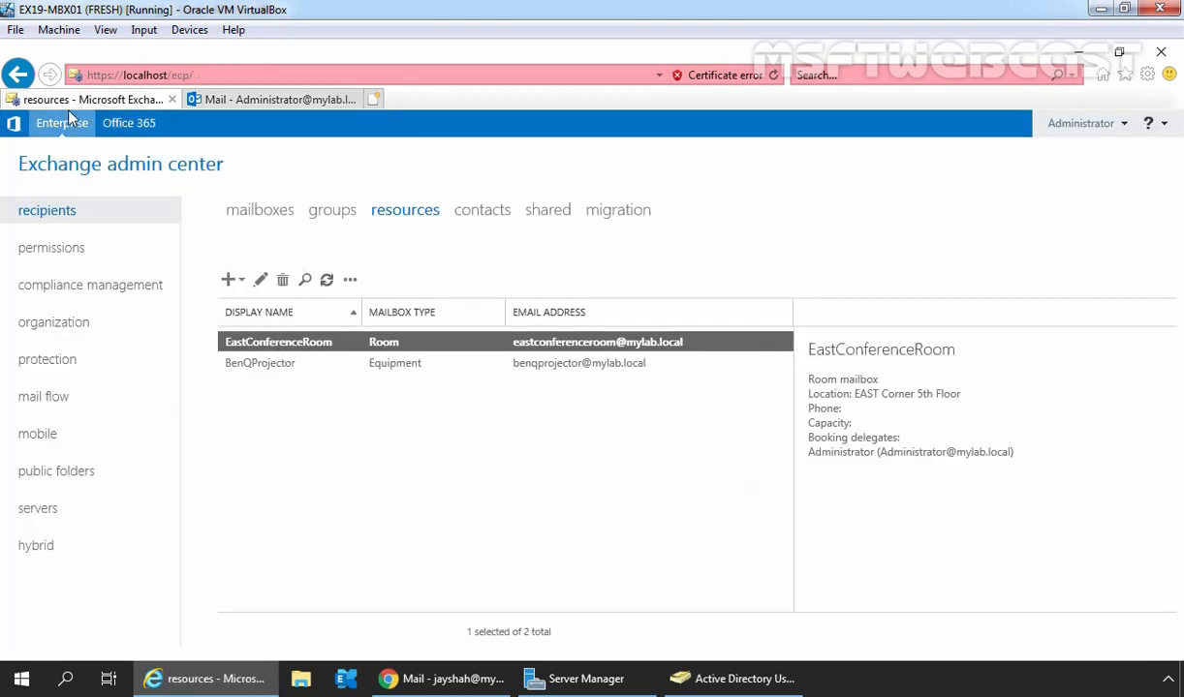
{"action": "left_click", "coordinate": [1111, 124]}
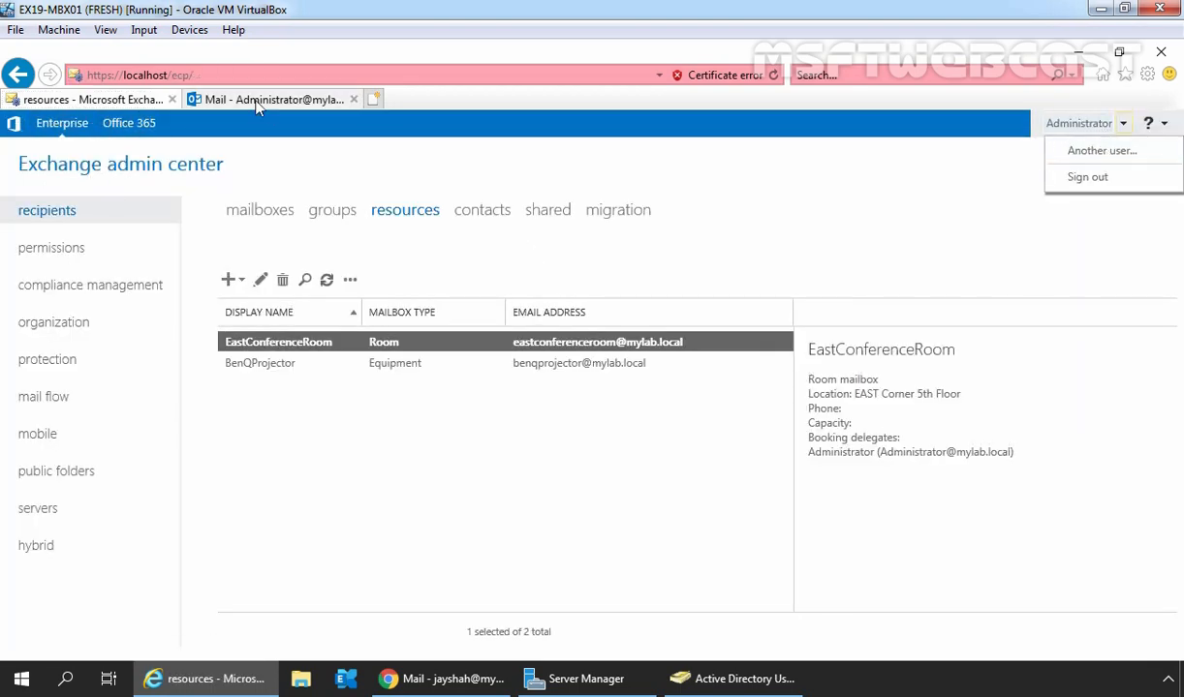
{"action": "left_click", "coordinate": [244, 97]}
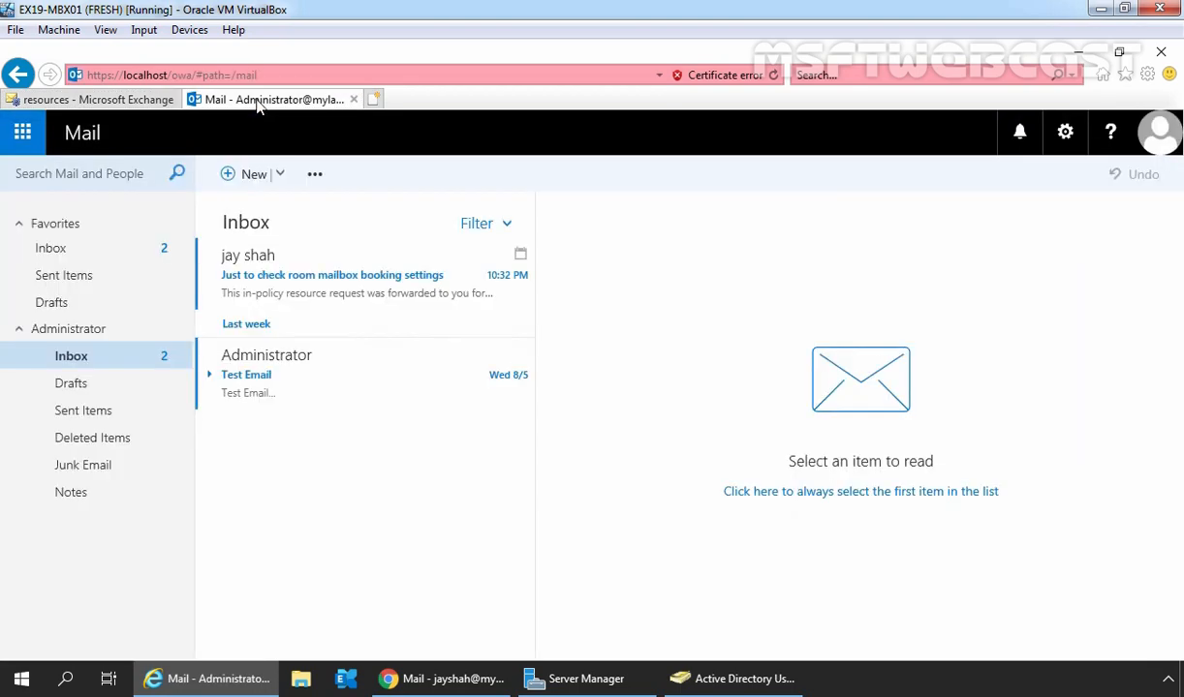
{"action": "left_click", "coordinate": [261, 281]}
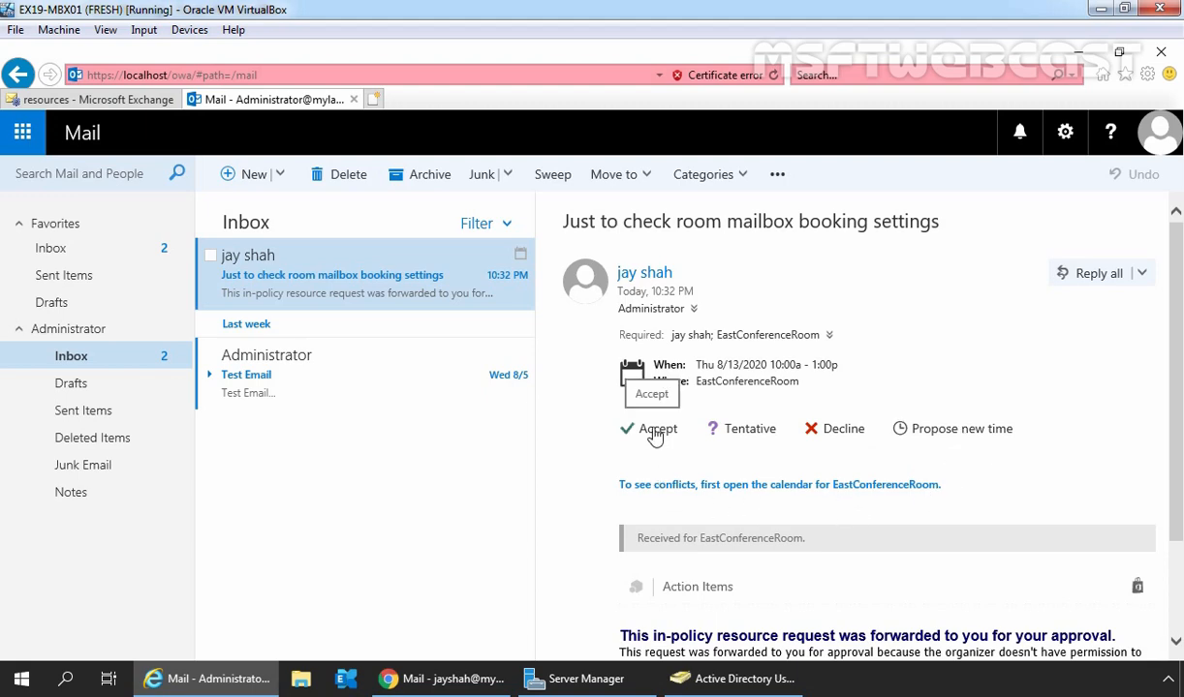
Step: Accept the EastConferenceRoom booking request as the delegate and return to the organizer's mailbox
{"action": "left_click", "coordinate": [655, 438]}
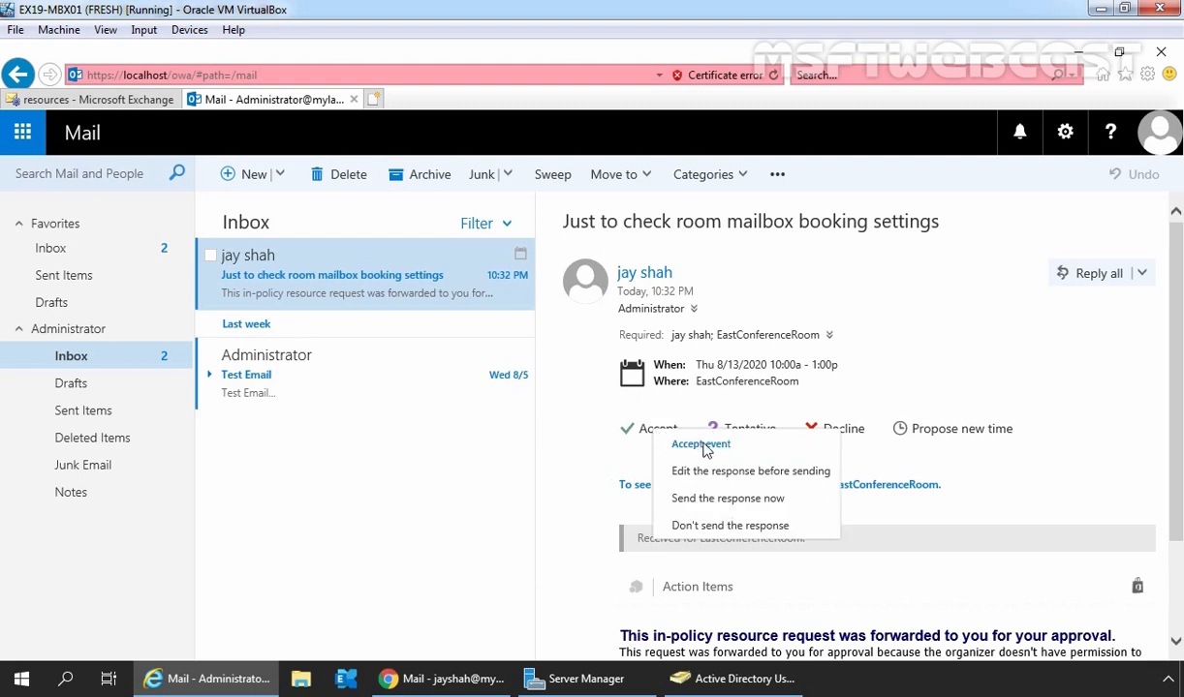
{"action": "left_click", "coordinate": [718, 504]}
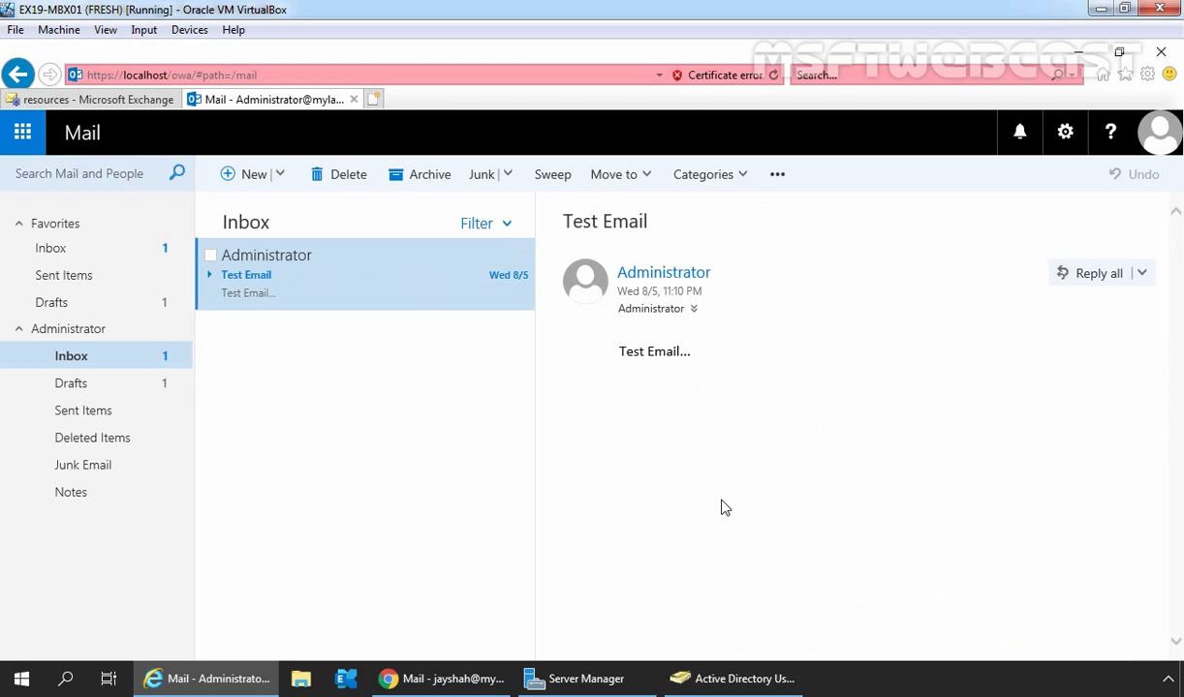
{"action": "left_click", "coordinate": [455, 678]}
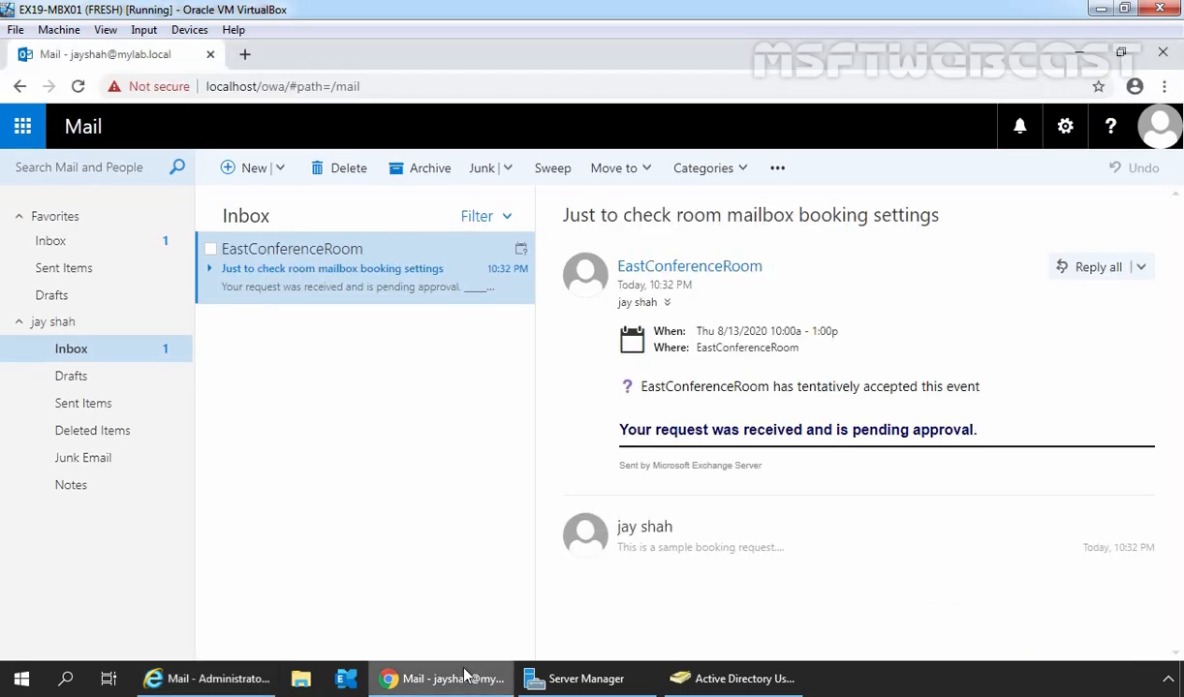